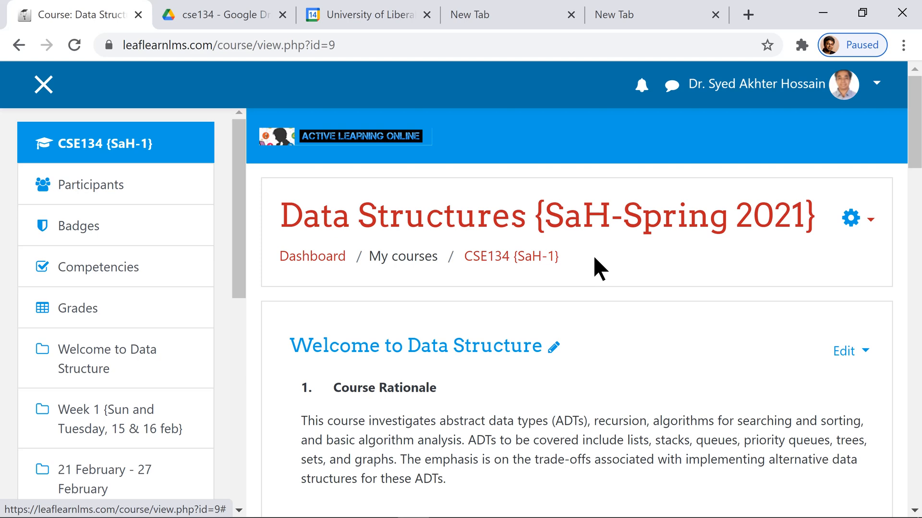
Step: Add a new Assignment activity to the Week 1 section of the Data Structures course
scroll(594, 258, down, 5)
scroll(594, 258, down, 2)
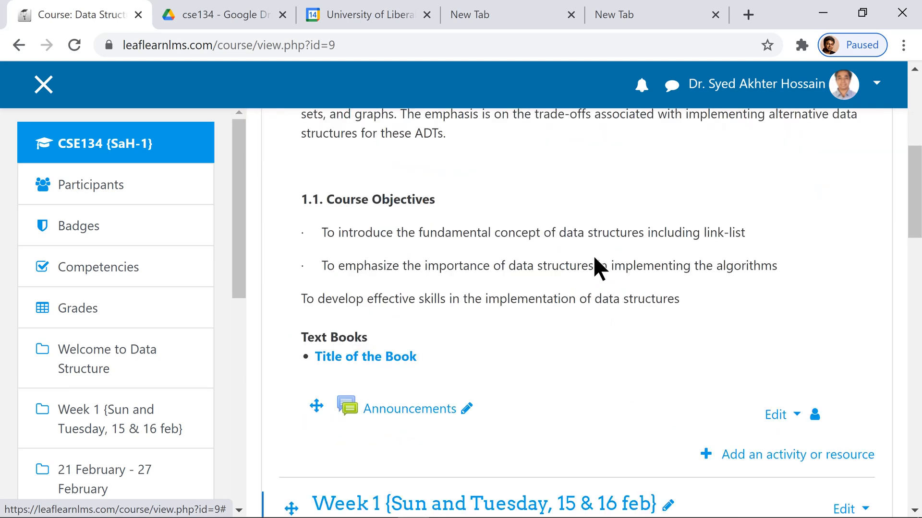
scroll(594, 258, down, 4)
scroll(594, 266, down, 3)
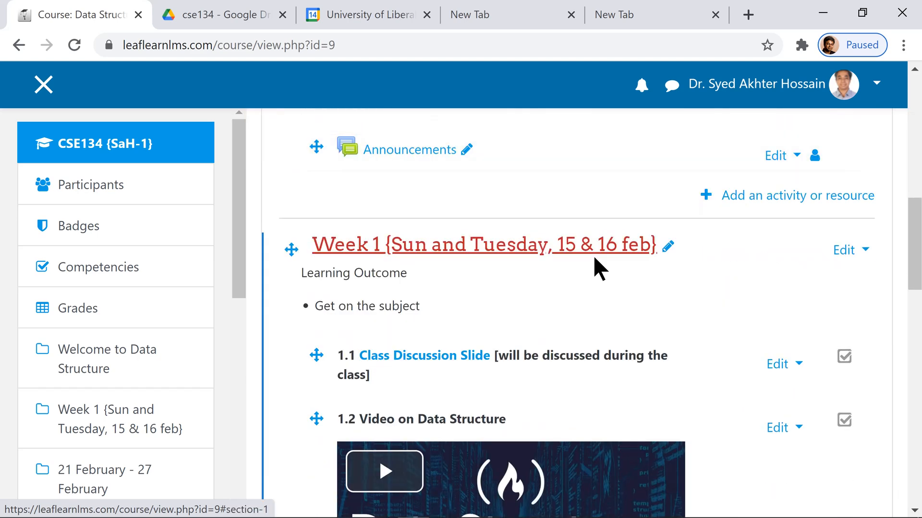
scroll(551, 218, down, 1)
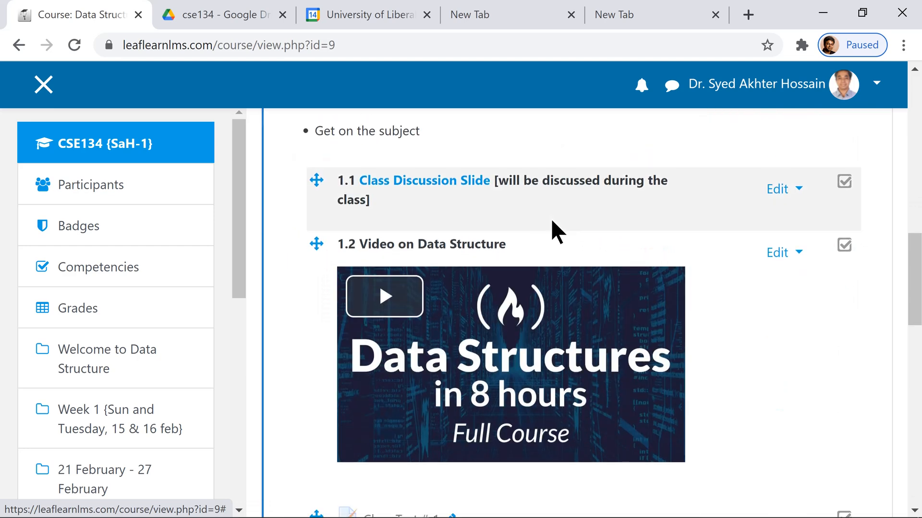
scroll(576, 281, down, 7)
scroll(578, 284, down, 2)
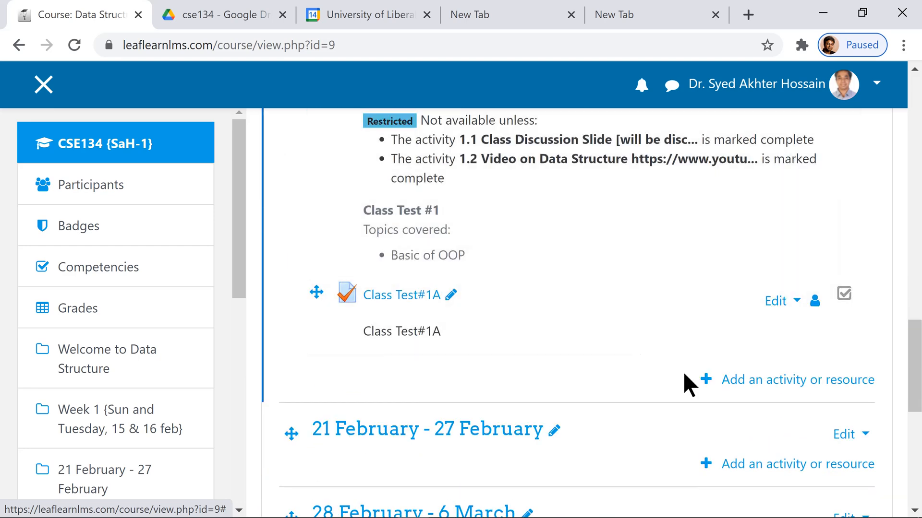
click(757, 387)
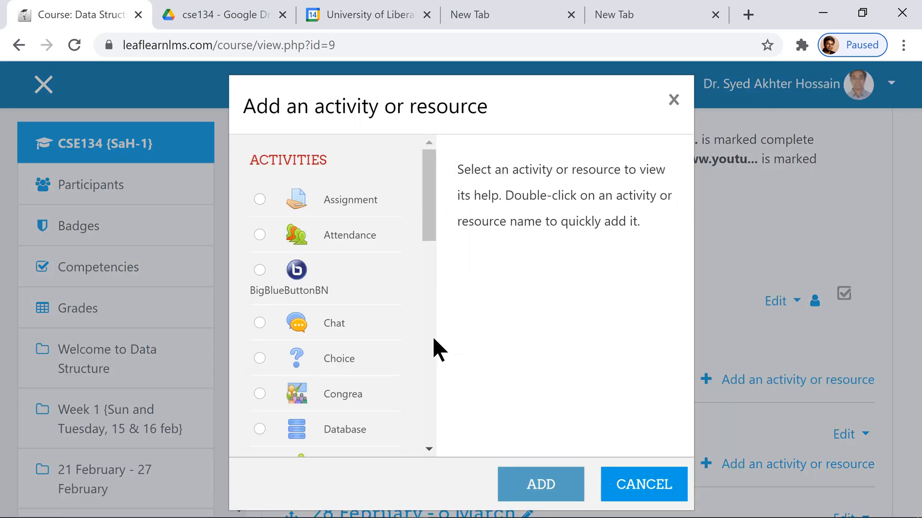
click(303, 192)
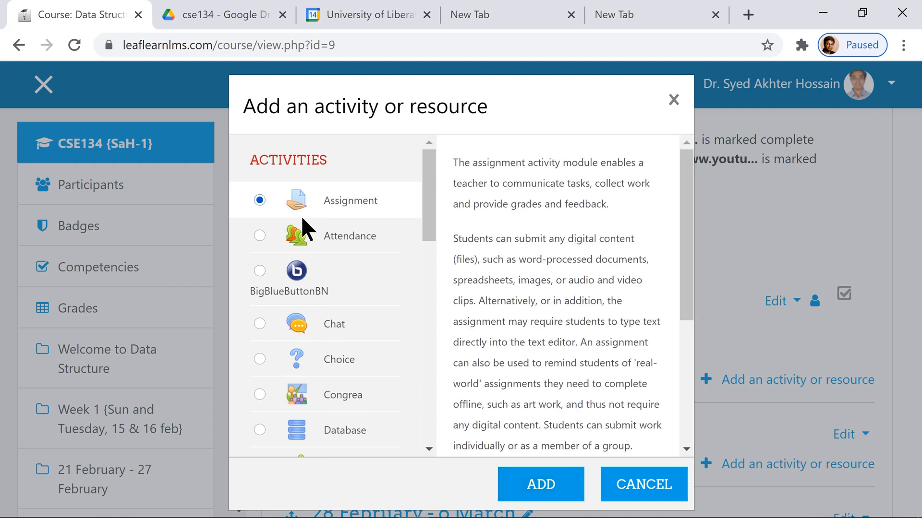
click(533, 483)
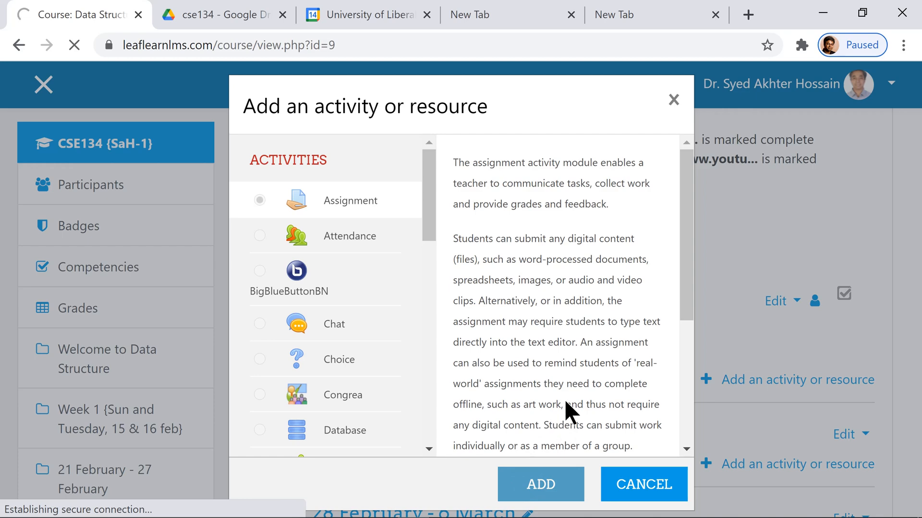
Step: Name the assignment "Assignment-1: Working with Link List"
scroll(575, 376, down, 3)
scroll(566, 363, up, 3)
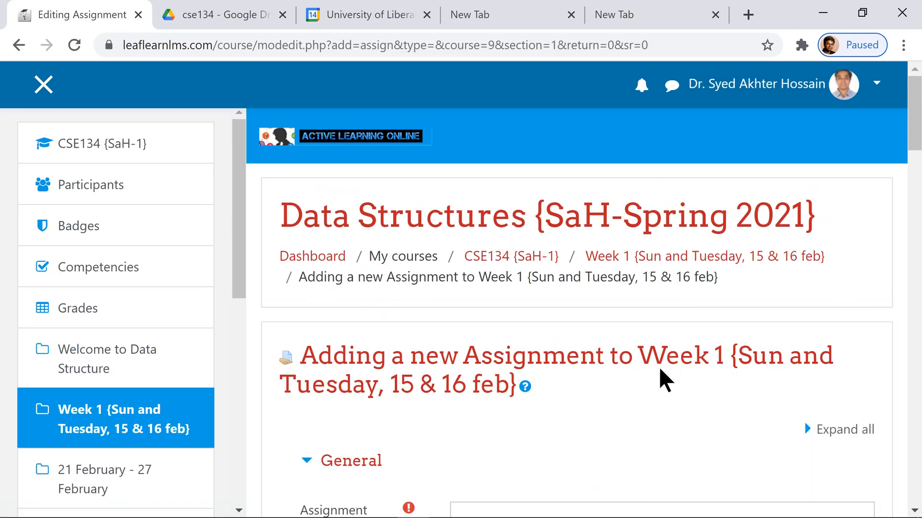
scroll(706, 376, down, 5)
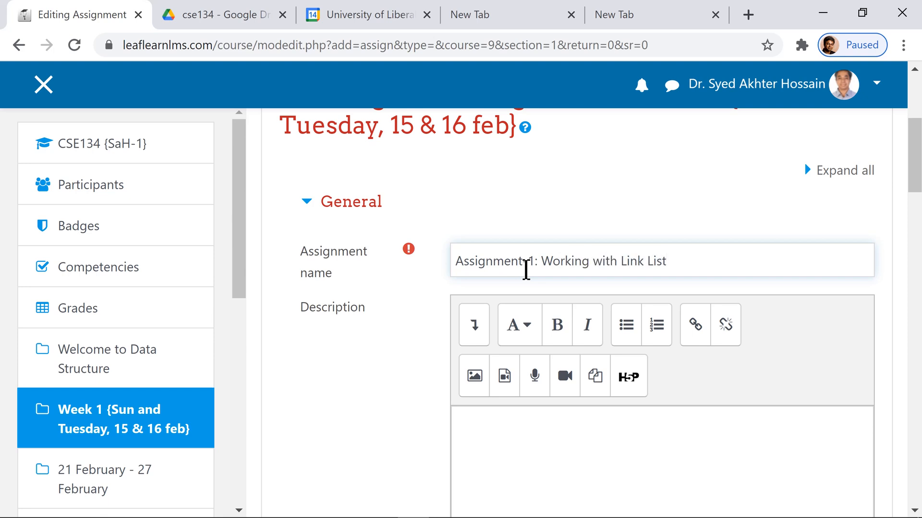
Step: Copy the assignment name into the description and make it bold
scroll(658, 391, down, 3)
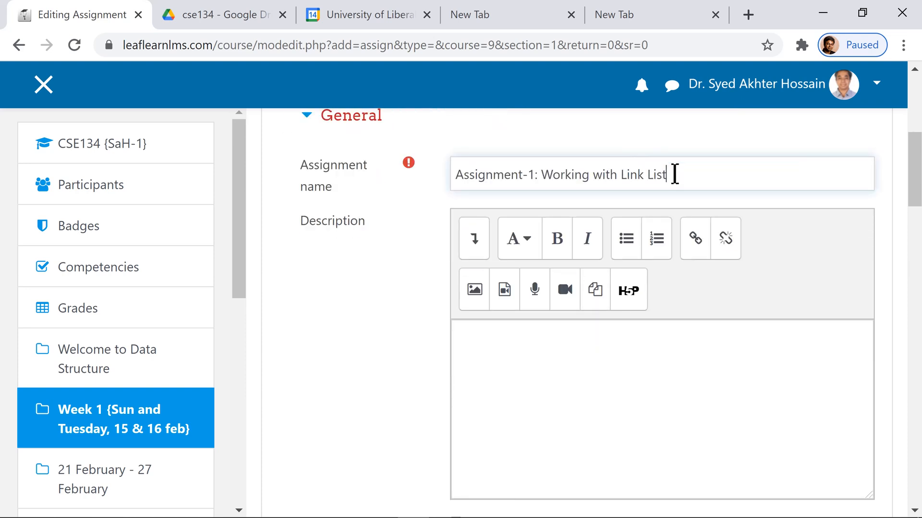
drag(672, 174, 389, 211)
key(ctrl+c)
click(604, 400)
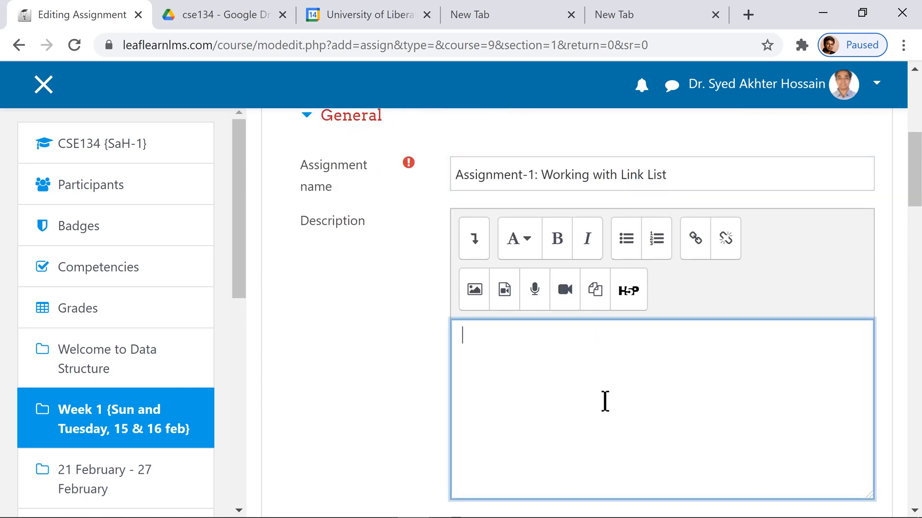
key(ctrl+v)
key(ctrl+a)
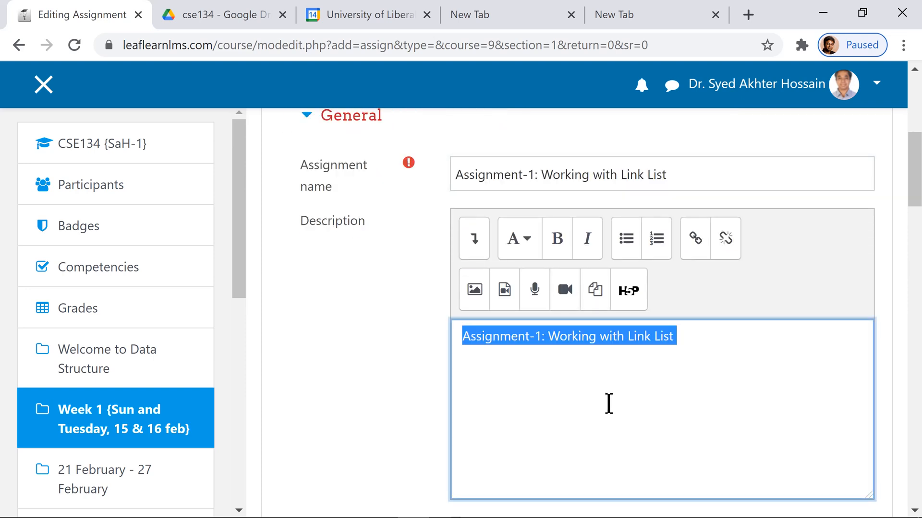
key(ctrl+b)
click(603, 413)
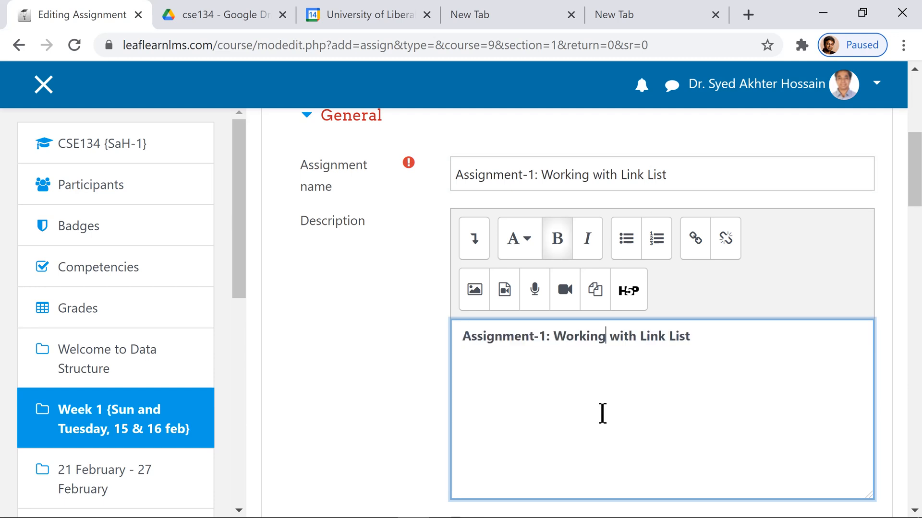
Step: Enable displaying the description on the course page and check the additional files area
scroll(603, 413, down, 3)
click(456, 352)
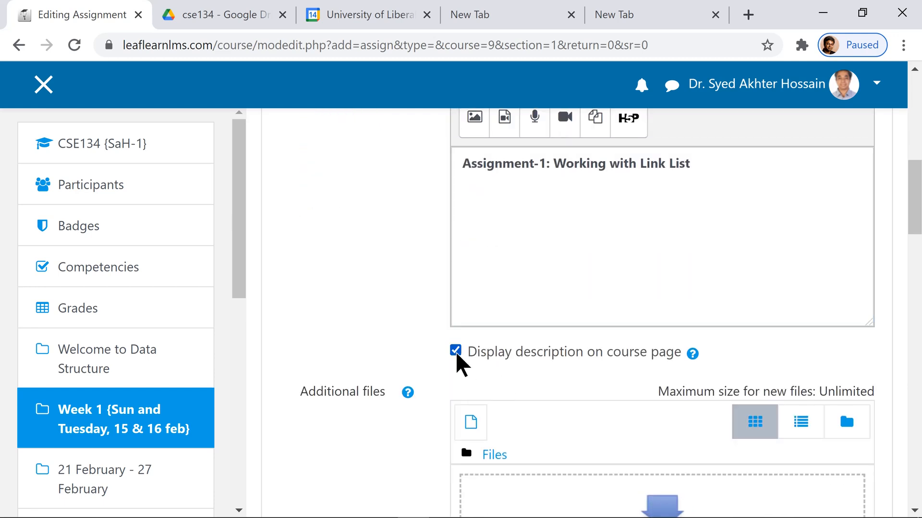
scroll(523, 372, down, 1)
scroll(528, 377, down, 3)
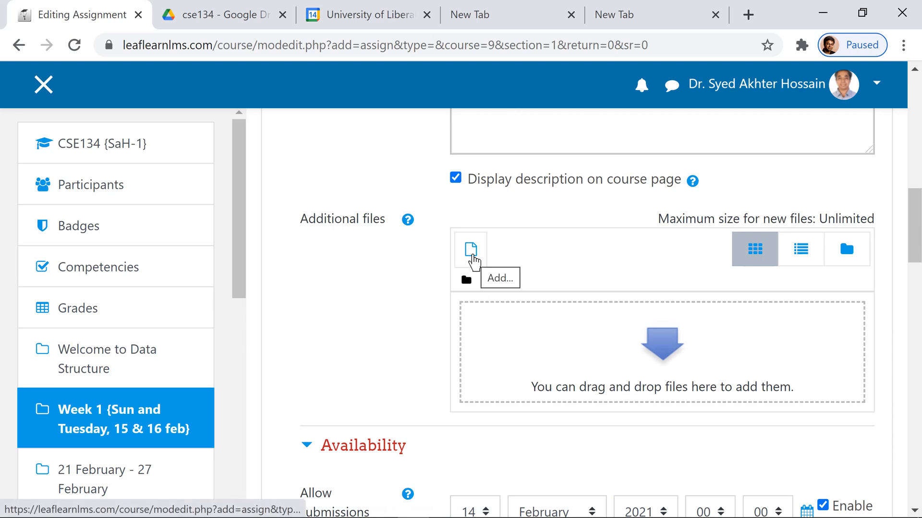
Step: Select the entire title line "Assignment-1: Working with Link List" in the assignment description
scroll(499, 250, up, 3)
click(502, 198)
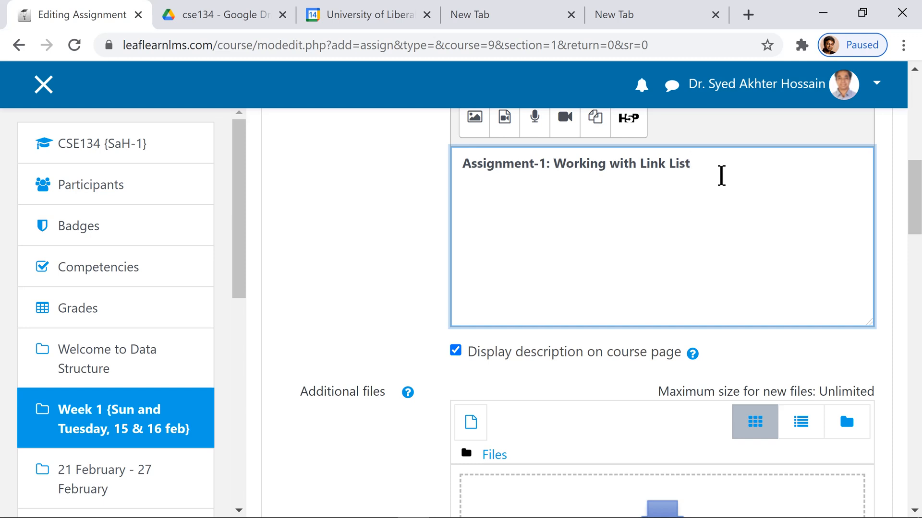
scroll(726, 263, down, 5)
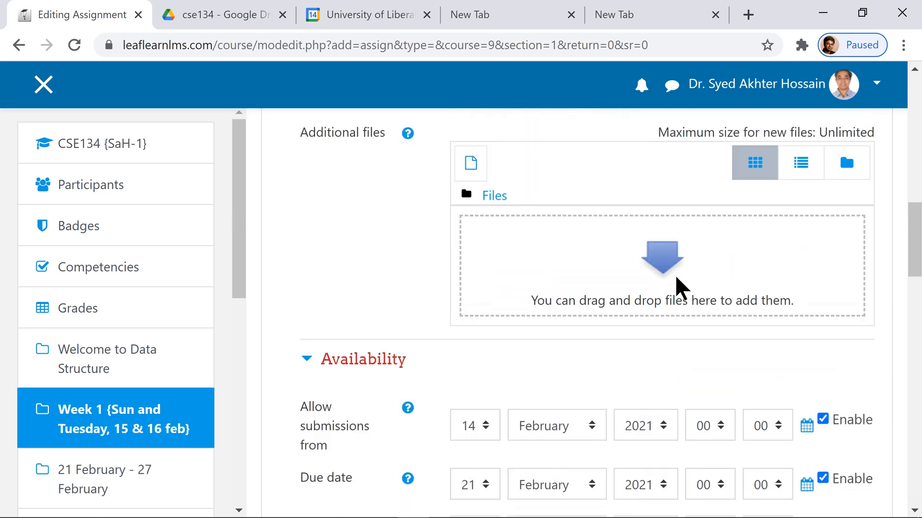
scroll(672, 275, up, 5)
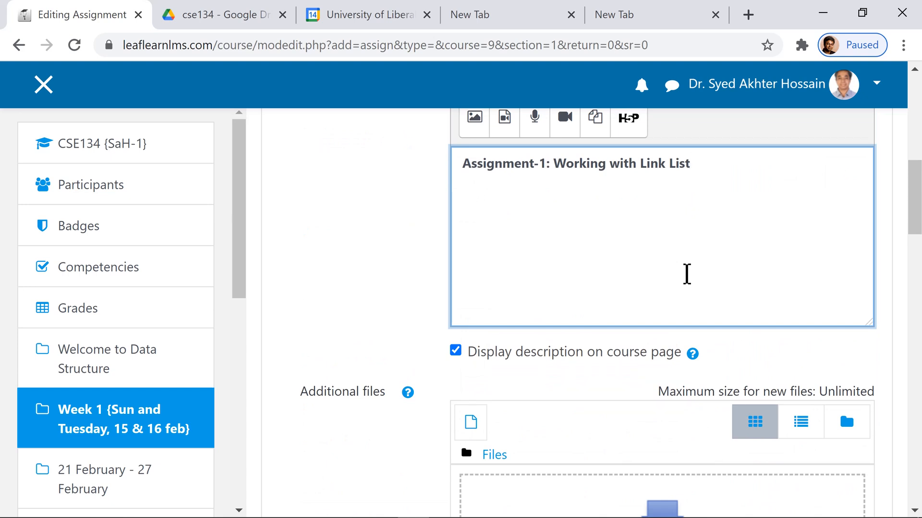
key(shift+Left)
key(shift+Left)
key(shift+Left)
key(shift+Left)
key(shift+Left)
key(shift+Left)
key(shift+Left)
key(shift+Left)
key(shift+Left)
key(shift+Left)
key(shift+Left)
key(shift+Left)
key(shift+Left)
key(shift+Left)
key(shift+Left)
key(shift+Left)
key(shift+Left)
key(shift+Left)
key(shift+Left)
key(shift+Left)
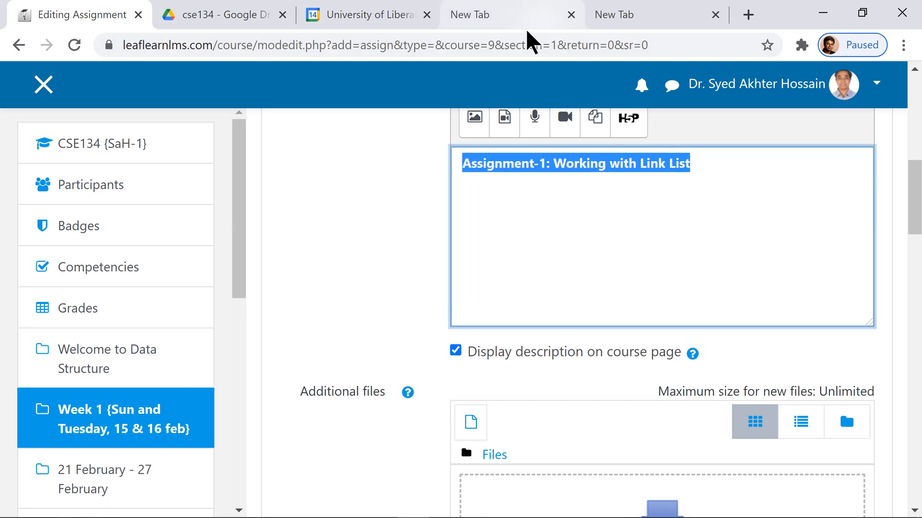
Step: Switch to the cse134 folder in Google Drive, set Exercise-3.pdf's access to "Anyone with the link" and copy its link
click(215, 18)
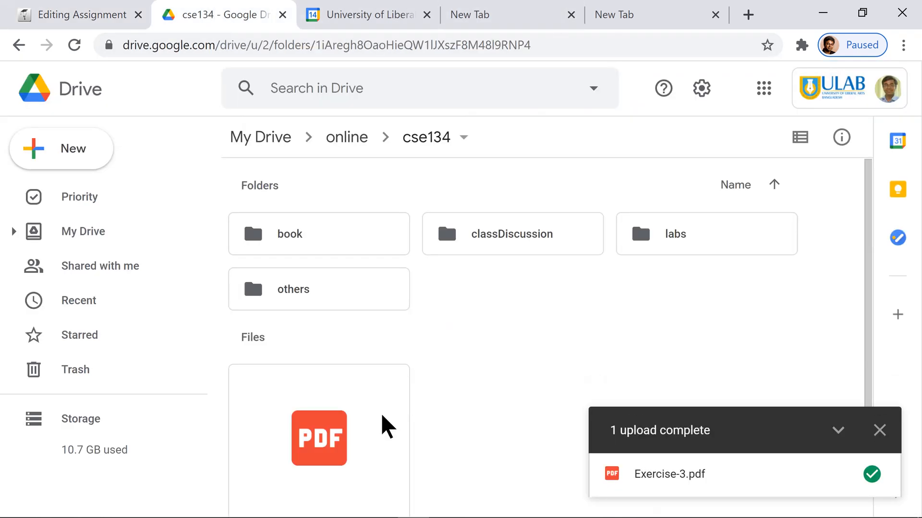
scroll(387, 423, down, 1)
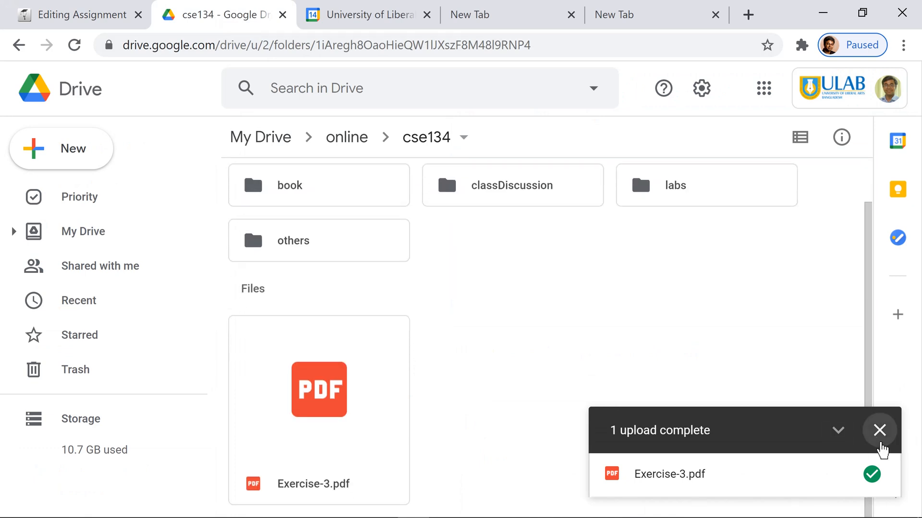
click(879, 430)
right_click(343, 407)
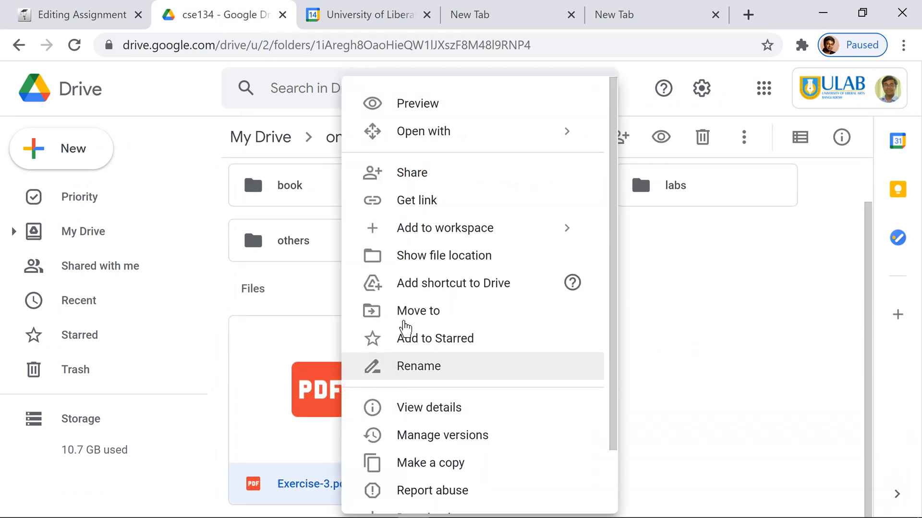
click(419, 206)
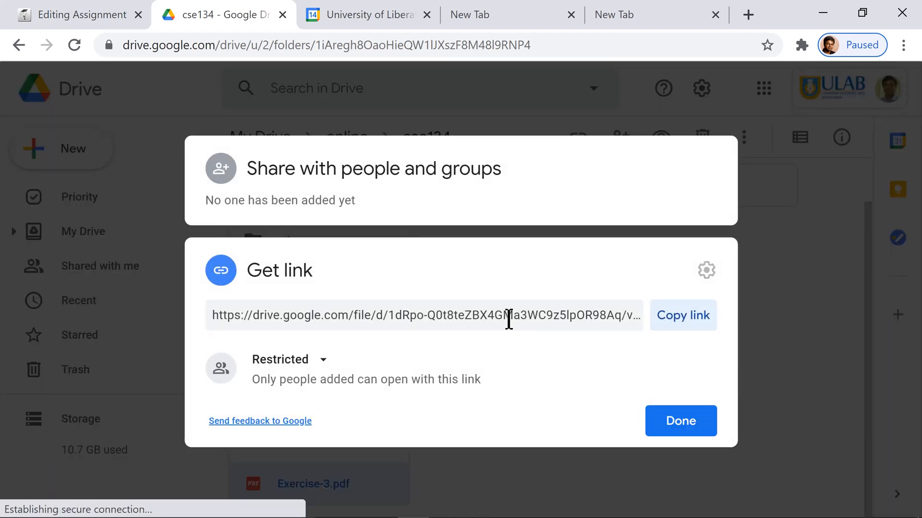
click(320, 360)
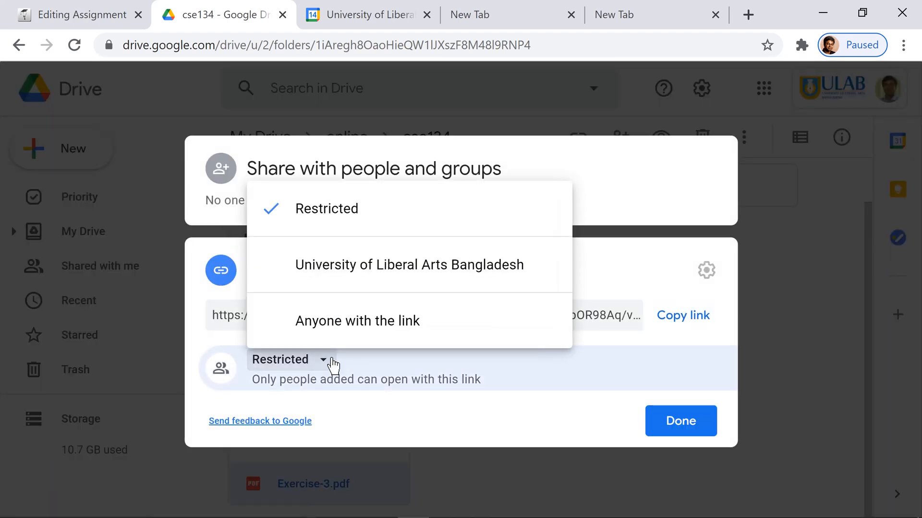
click(354, 336)
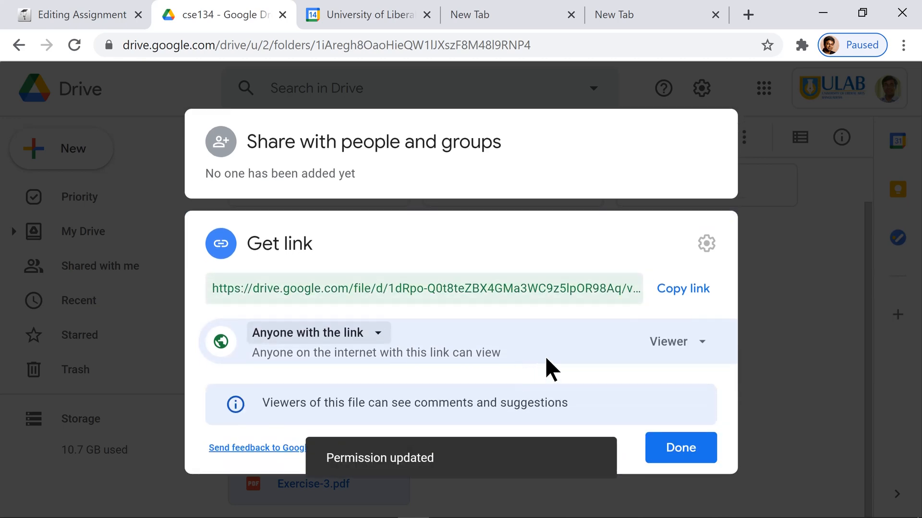
click(670, 293)
click(684, 459)
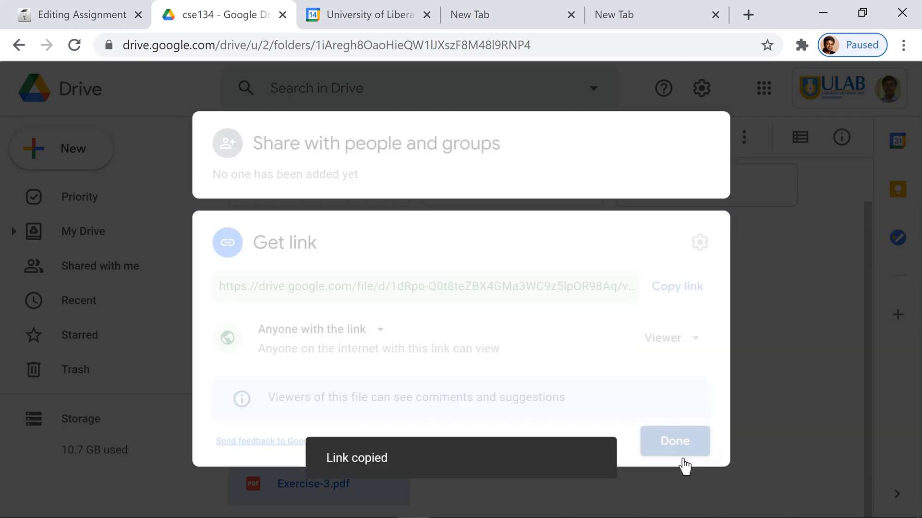
Step: Return to the assignment form and link the selected description title to the copied Drive URL, opening in a new window
click(86, 15)
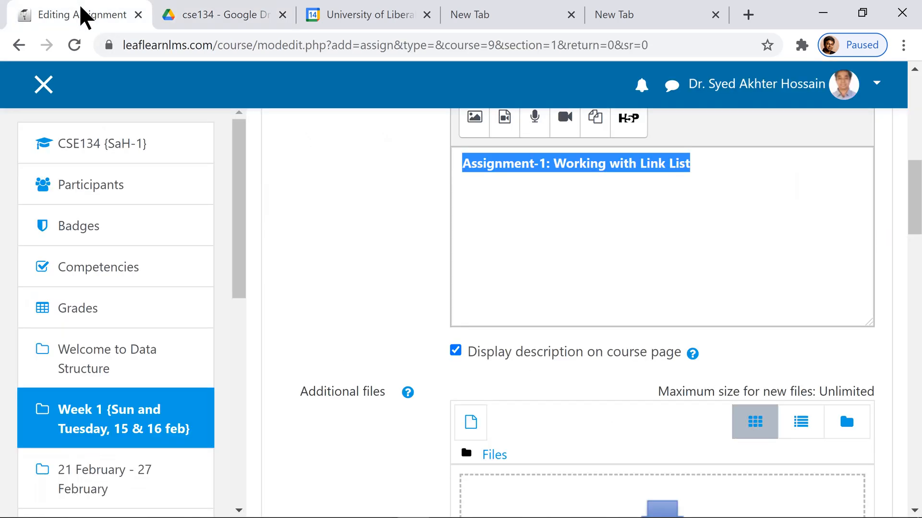
scroll(811, 177, up, 2)
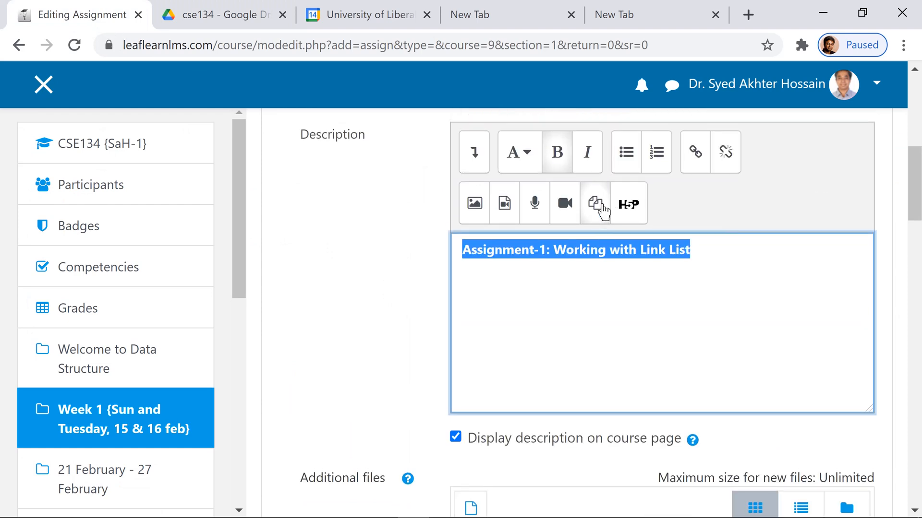
click(691, 153)
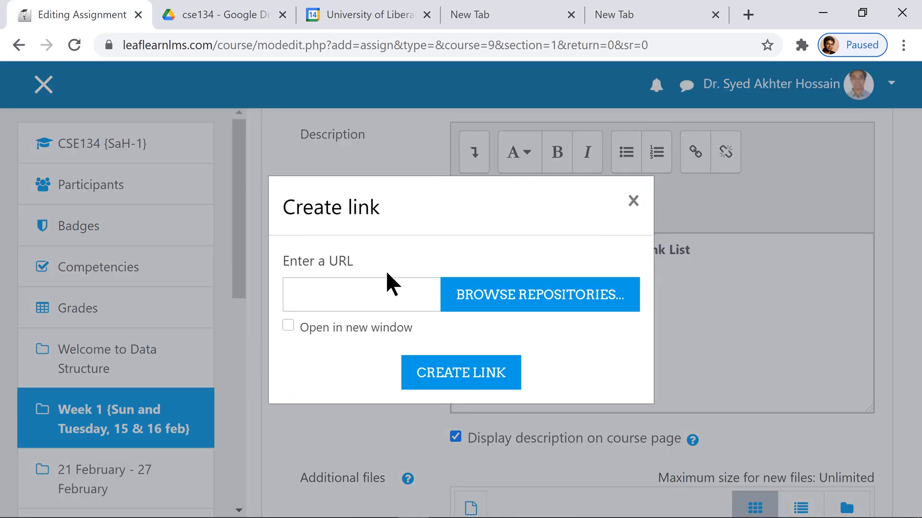
key(ctrl+v)
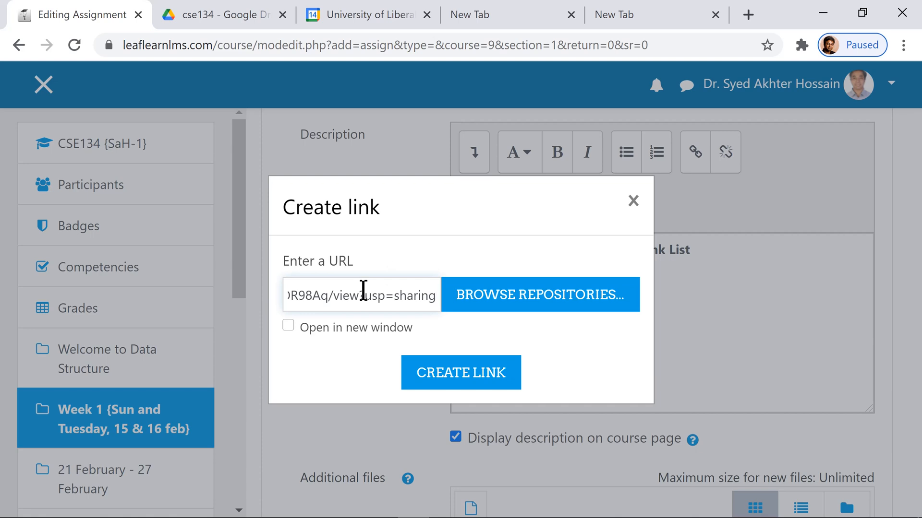
click(288, 326)
click(422, 372)
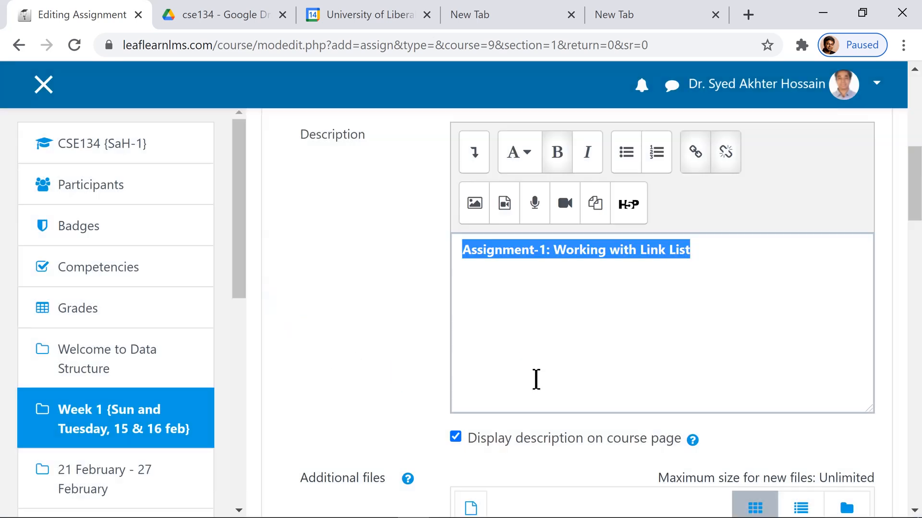
Step: Review the availability dates and set the assignment's maximum number of uploaded files to 2
scroll(901, 381, down, 5)
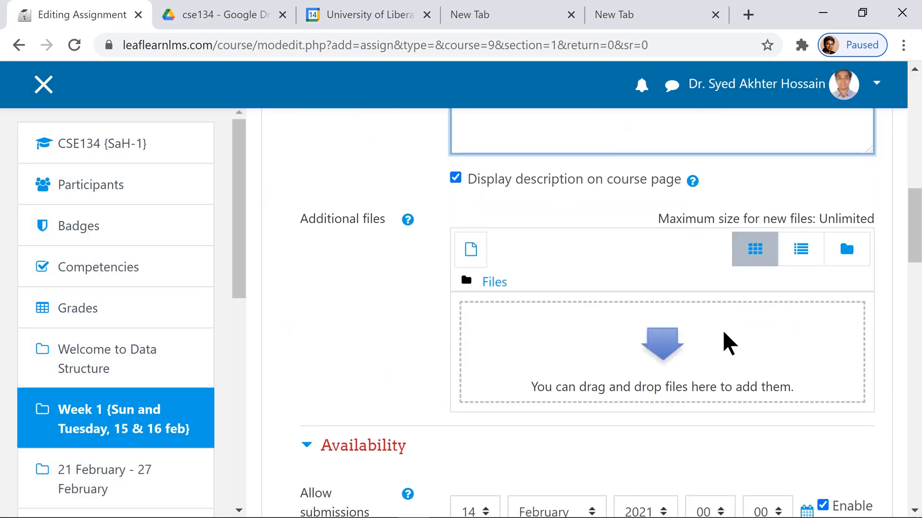
scroll(691, 334, down, 4)
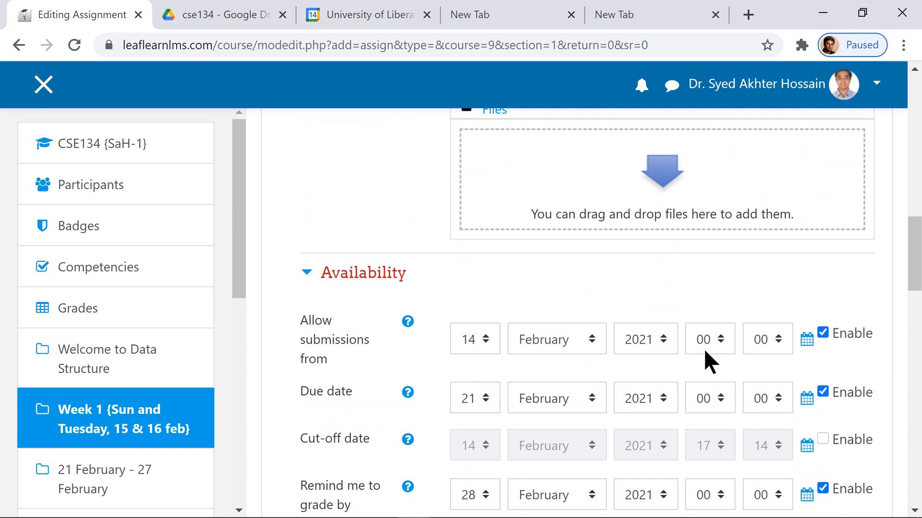
scroll(618, 373, down, 2)
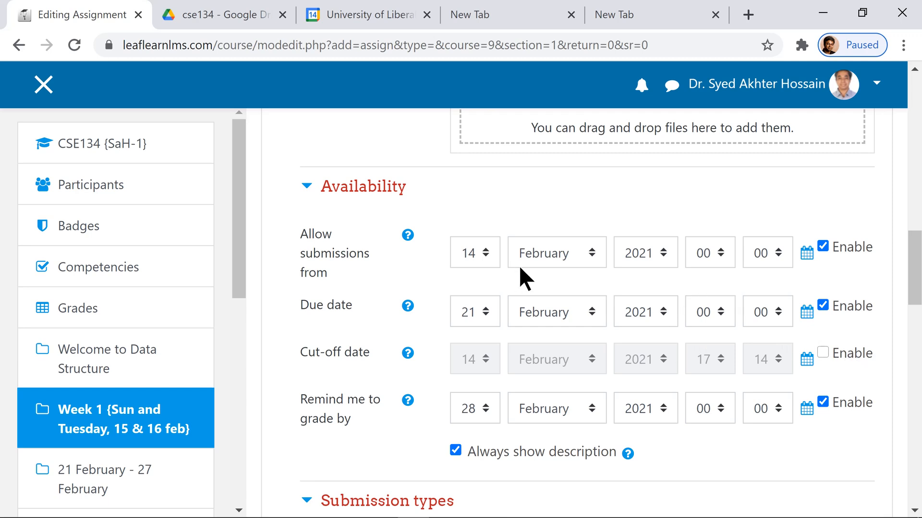
scroll(850, 309, down, 5)
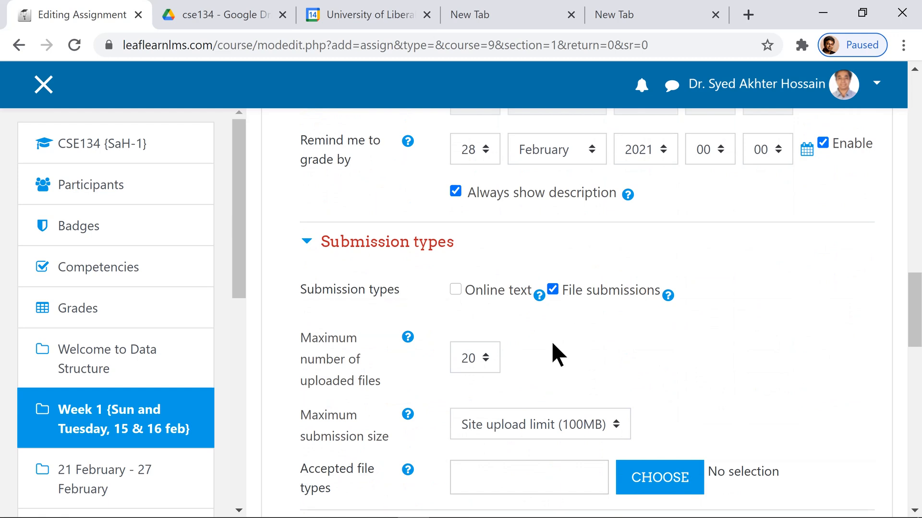
click(465, 357)
scroll(475, 207, up, 4)
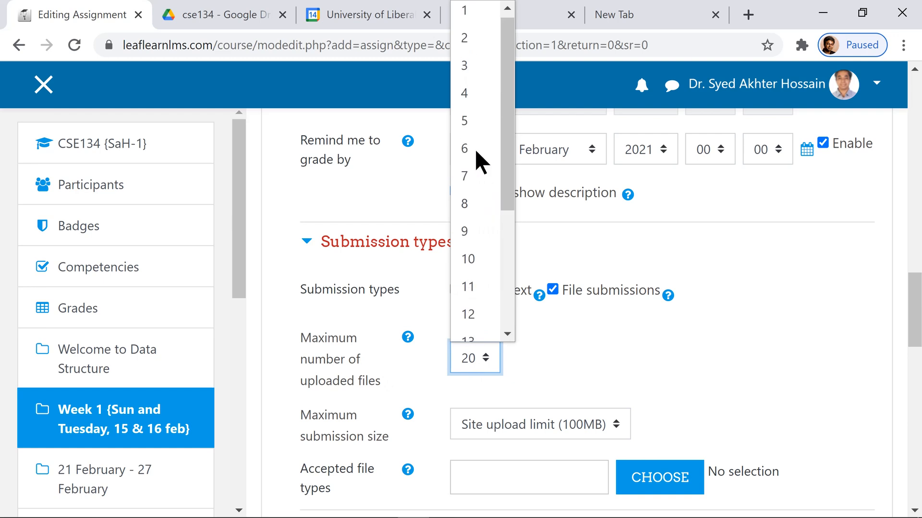
click(483, 43)
Step: Set the maximum submission size for the assignment to 5MB
scroll(819, 313, down, 3)
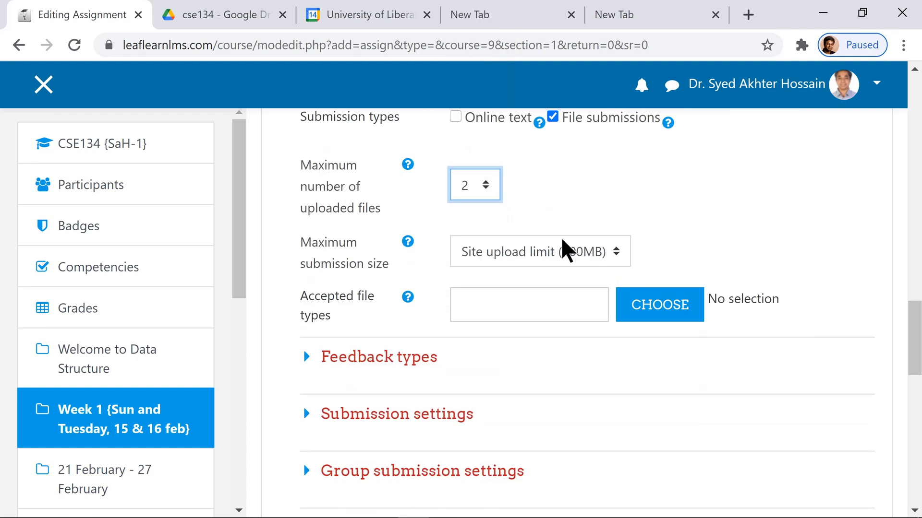
click(556, 248)
scroll(581, 340, down, 2)
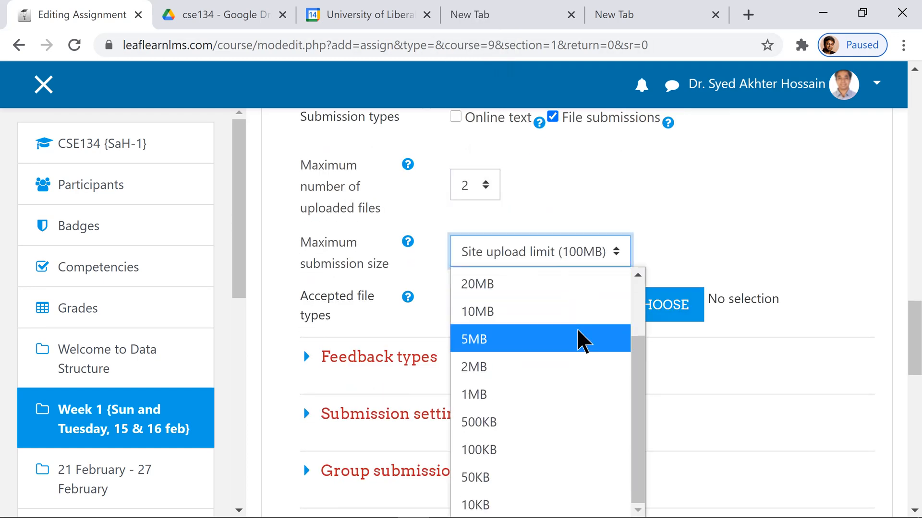
click(547, 341)
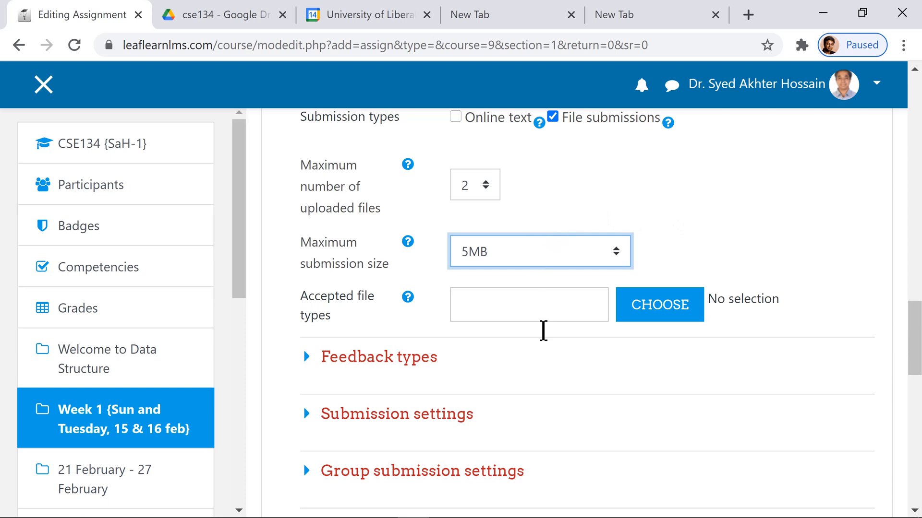
Step: Examine the assignment's feedback types settings and collapse them again
scroll(546, 350, down, 2)
click(438, 283)
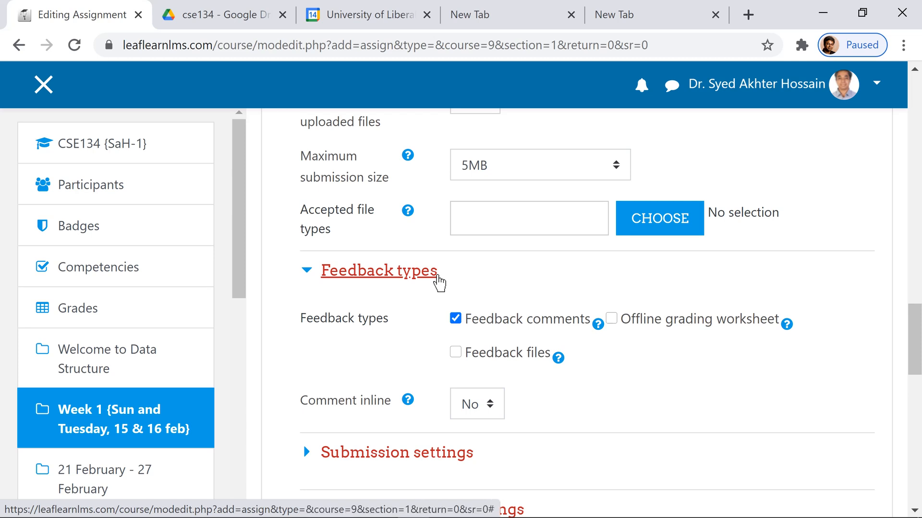
click(438, 283)
Step: In the submission settings, set the requirement for students to click the submit button to Yes
click(442, 329)
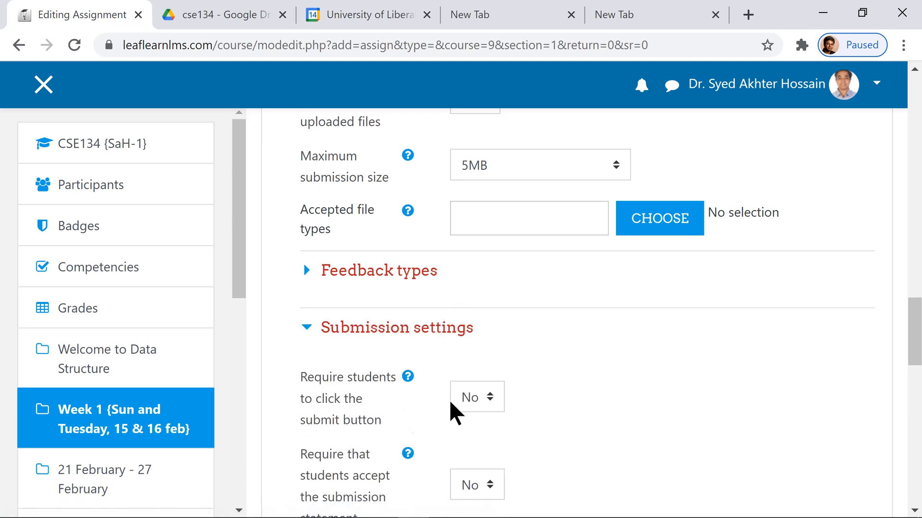
scroll(626, 376, down, 2)
click(474, 313)
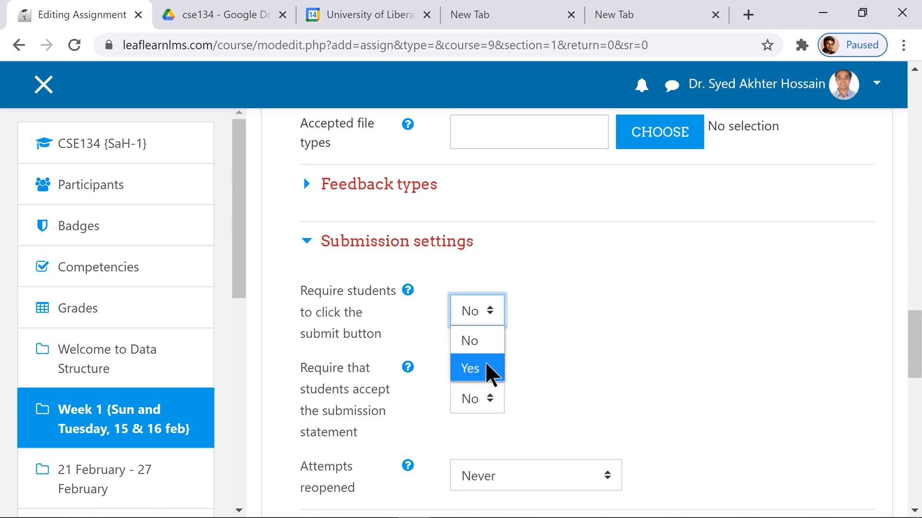
click(490, 376)
Step: Examine the assignment's group submission, notifications, grade and common module settings, collapsing each section again
scroll(658, 323, down, 3)
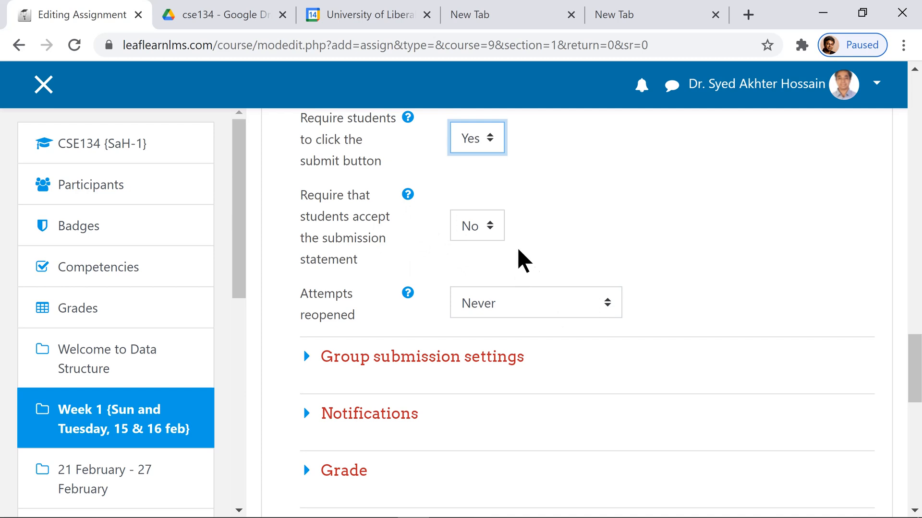
click(477, 360)
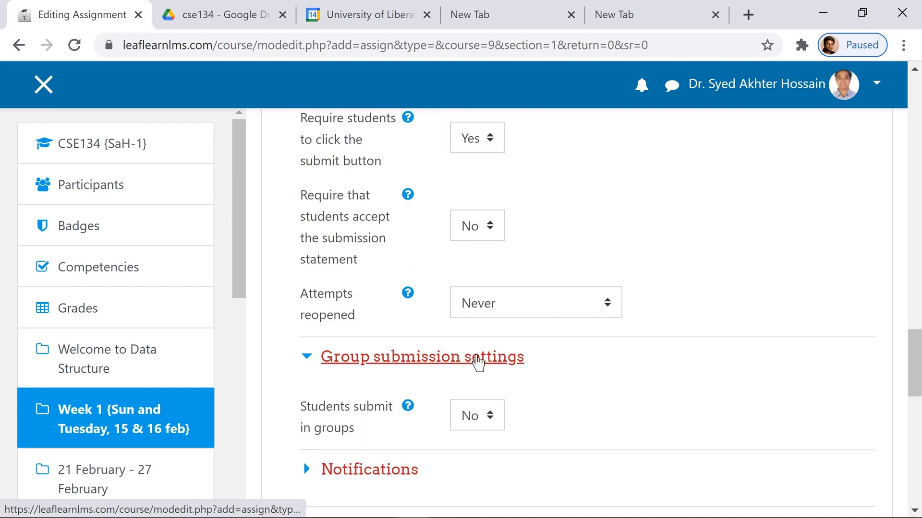
click(478, 361)
scroll(567, 360, down, 3)
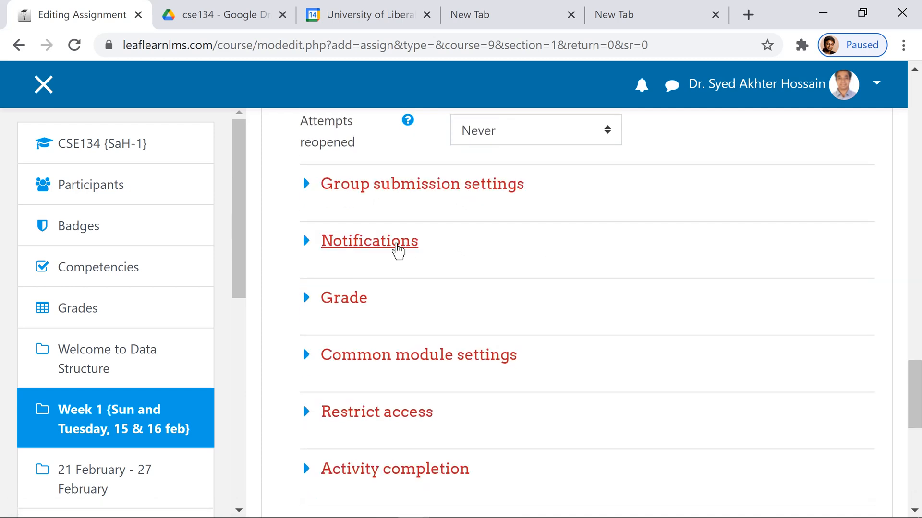
click(397, 249)
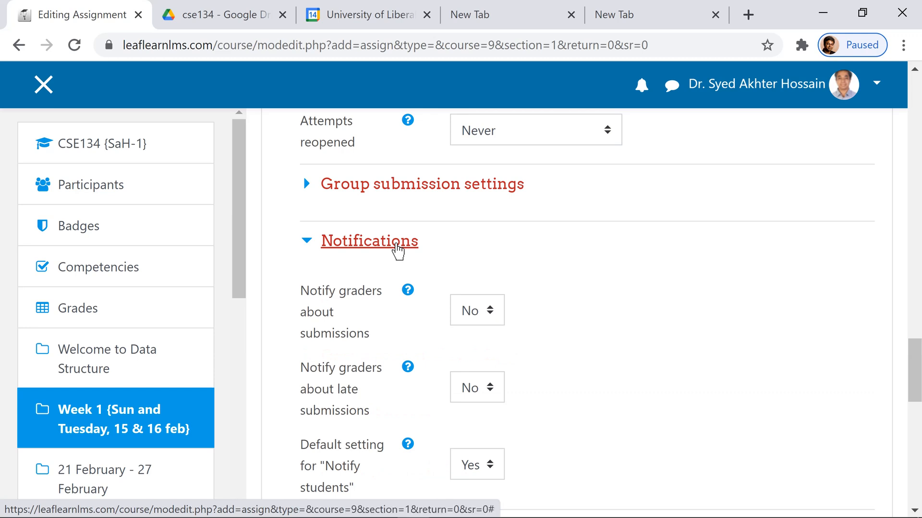
click(397, 250)
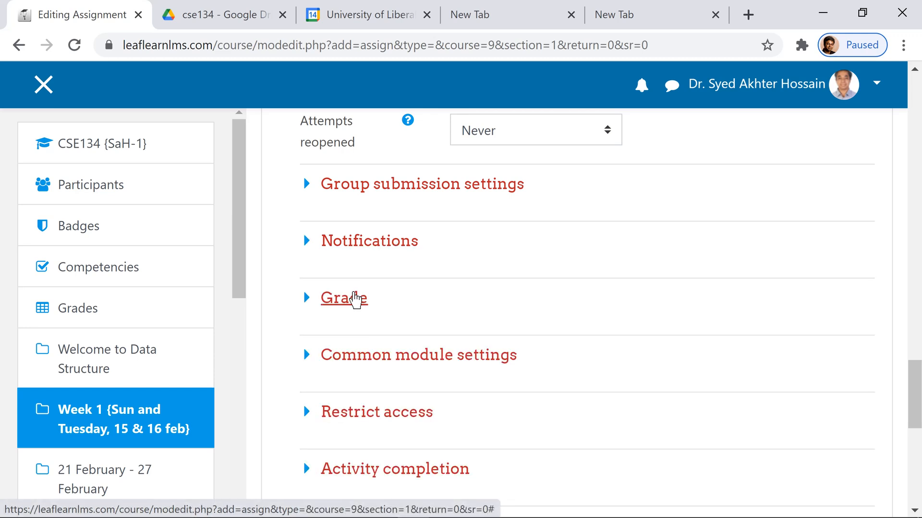
click(355, 298)
scroll(617, 257, down, 2)
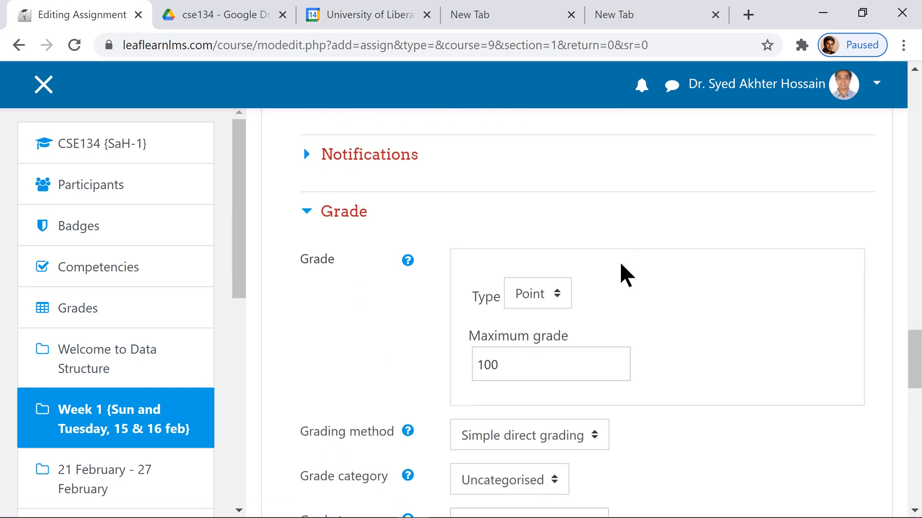
click(358, 212)
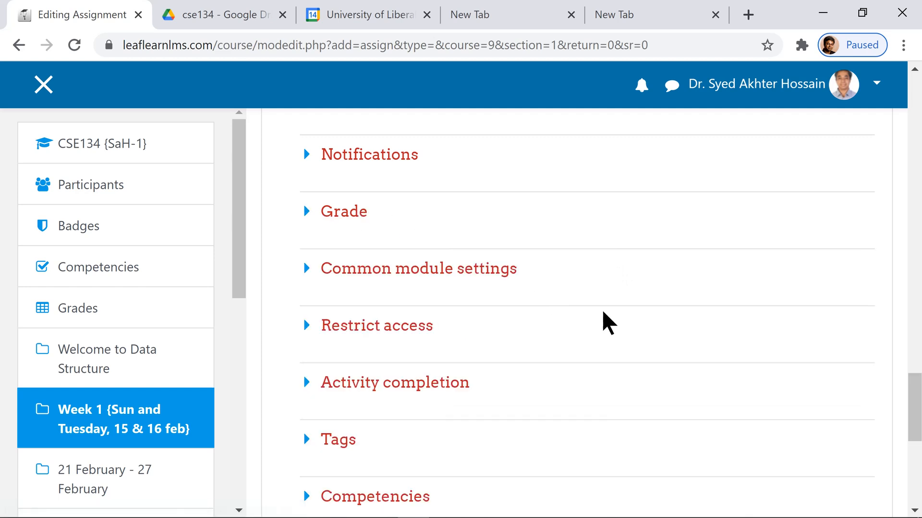
click(466, 278)
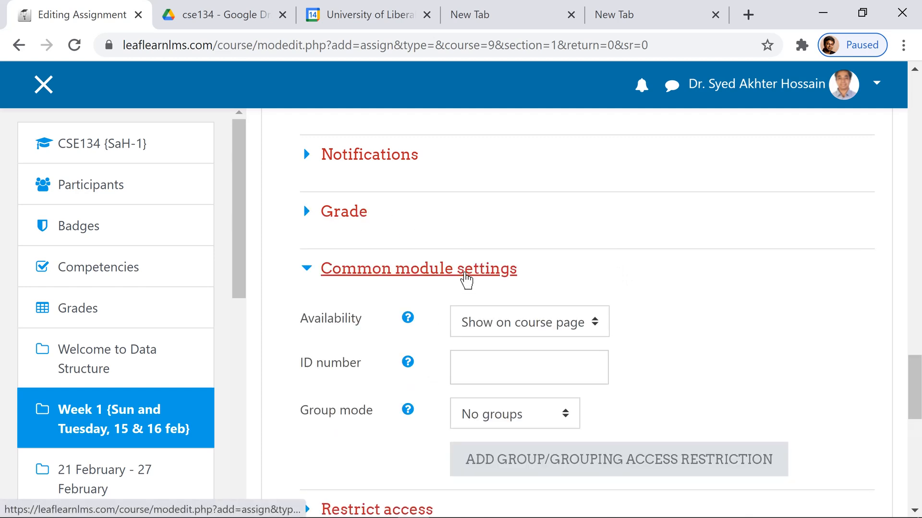
click(466, 280)
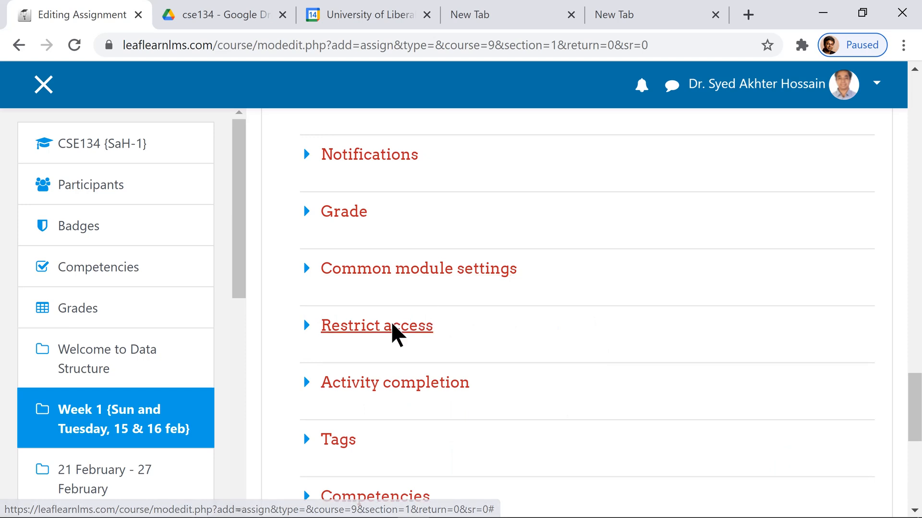
Step: Add an activity completion access restriction requiring the 1.1 Class Discussion Slide to be marked complete
click(391, 335)
scroll(632, 312, down, 2)
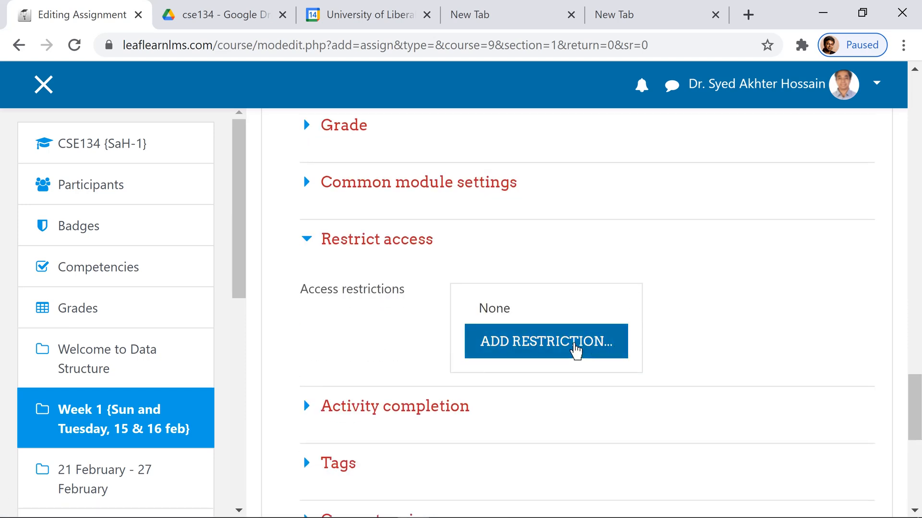
click(575, 351)
click(391, 174)
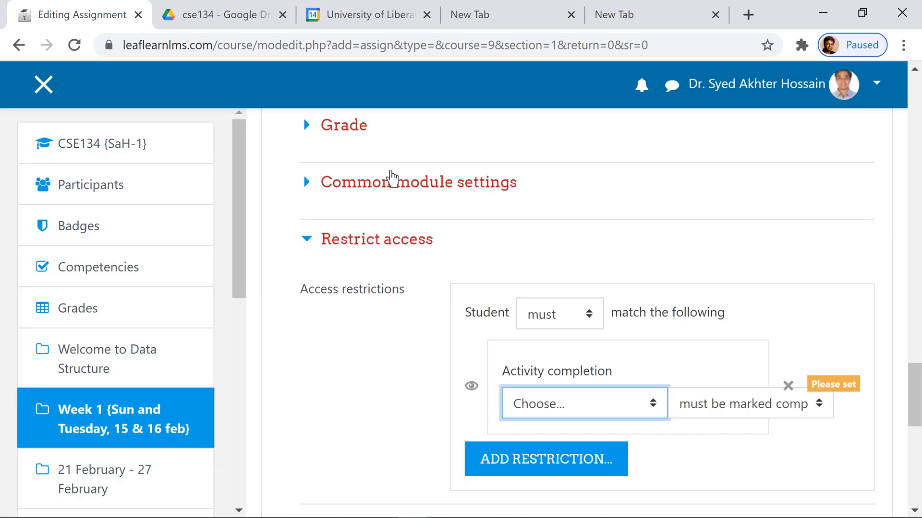
click(645, 408)
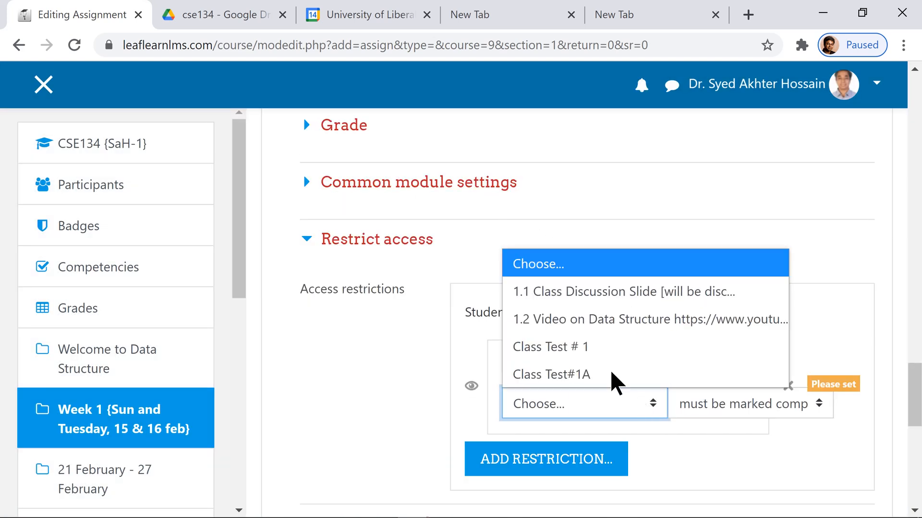
click(596, 298)
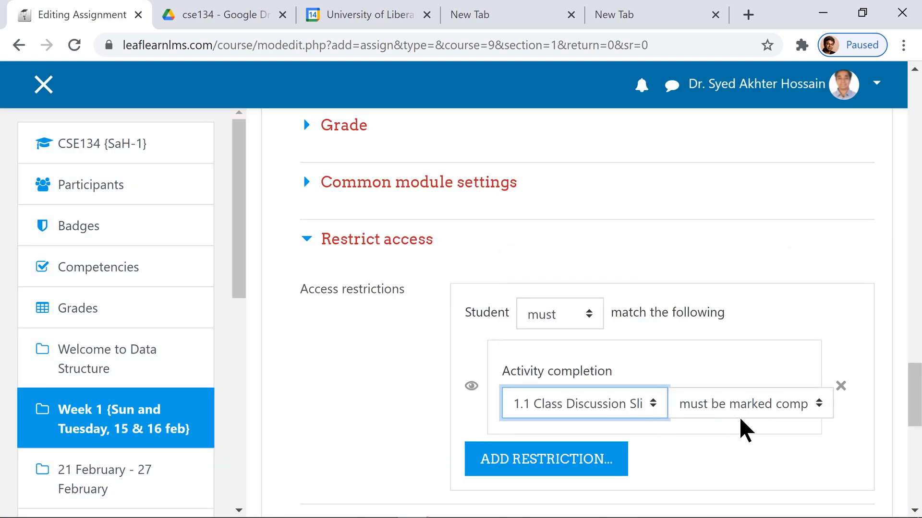
Step: Add a second activity completion restriction requiring 1.2 Video on Data Structure to be marked complete
scroll(740, 428, down, 2)
click(583, 384)
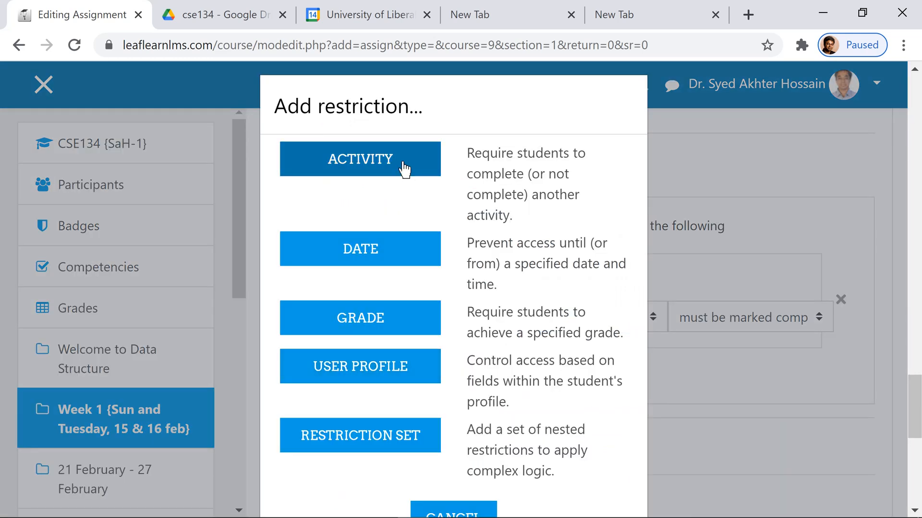
click(404, 169)
click(637, 436)
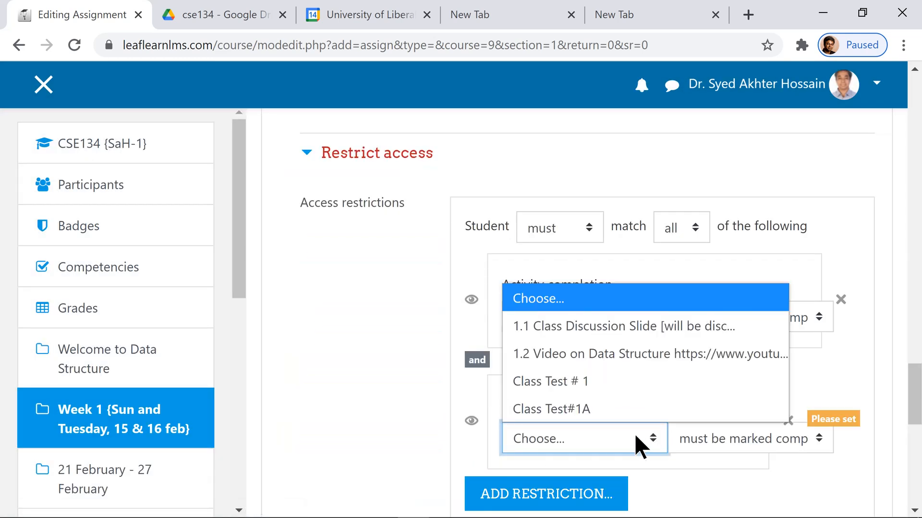
click(595, 350)
Step: Check the activity completion and competencies sections, and save the assignment with a return to the course page
scroll(839, 313, down, 4)
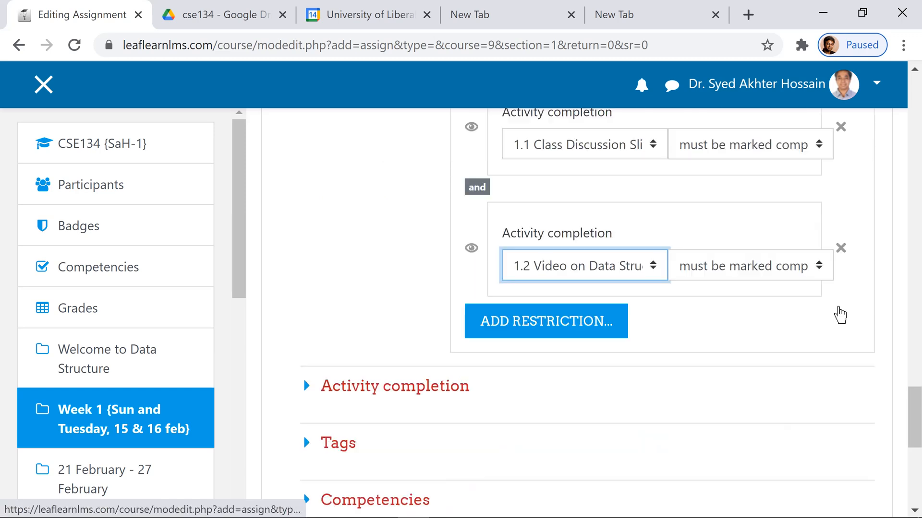
scroll(427, 345, down, 2)
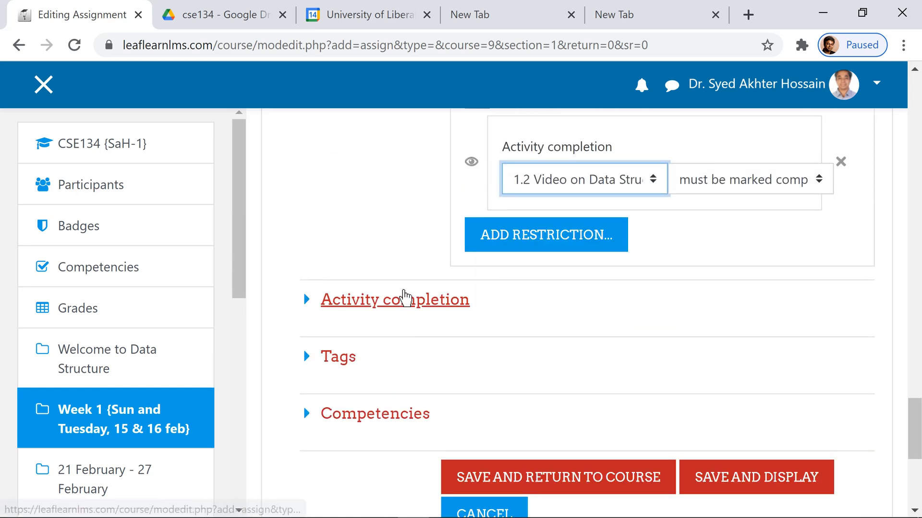
click(407, 303)
click(408, 305)
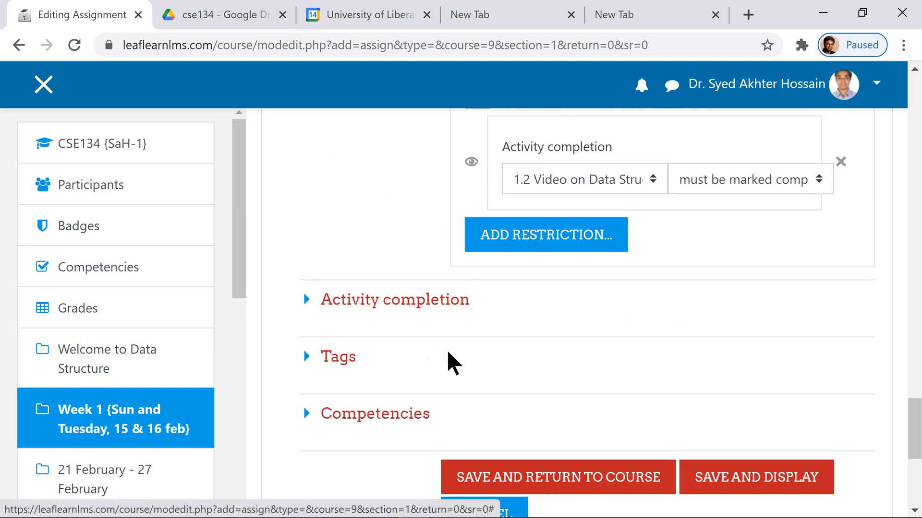
scroll(519, 354, down, 2)
click(416, 330)
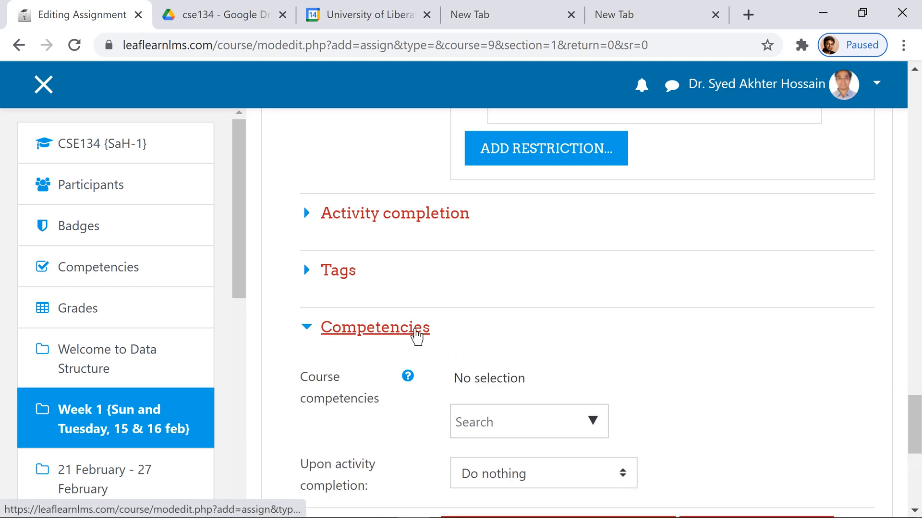
click(418, 330)
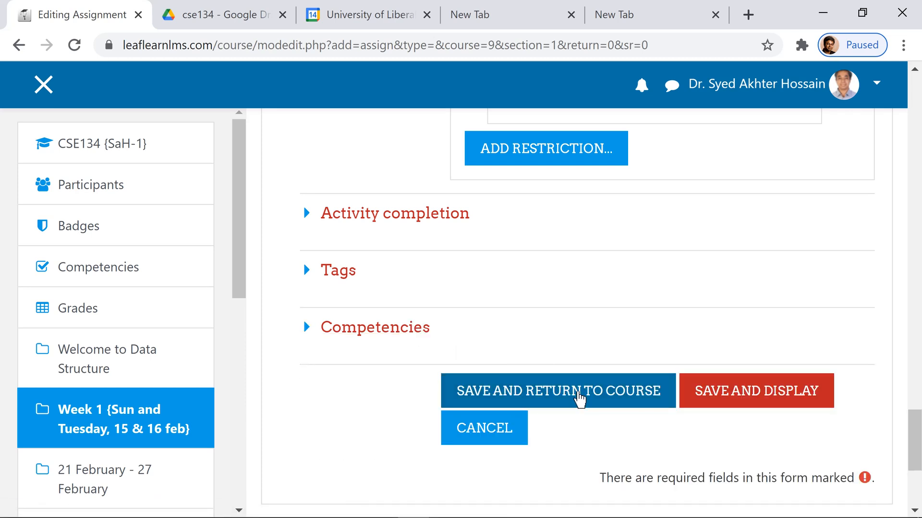
click(575, 397)
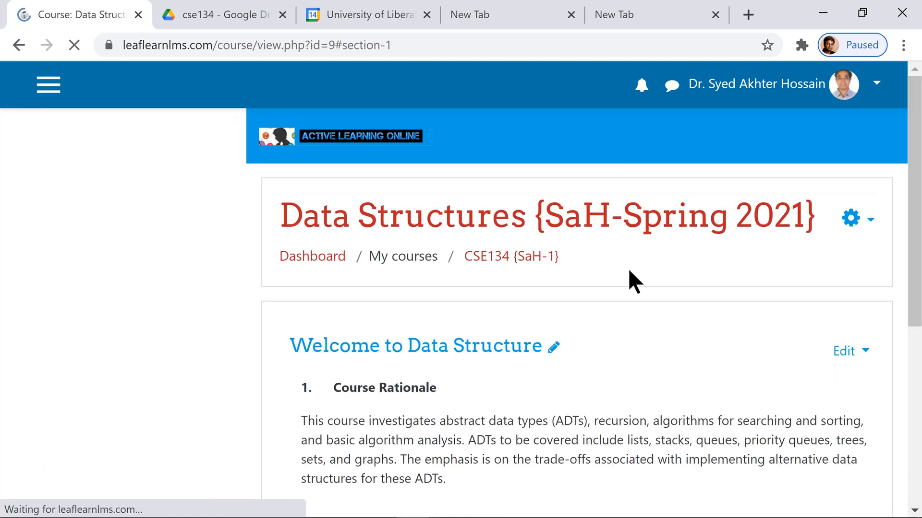
Step: Test the linked description title under the Week 1 assignment by opening Exercise-3.pdf, and return to the course page
scroll(750, 284, down, 10)
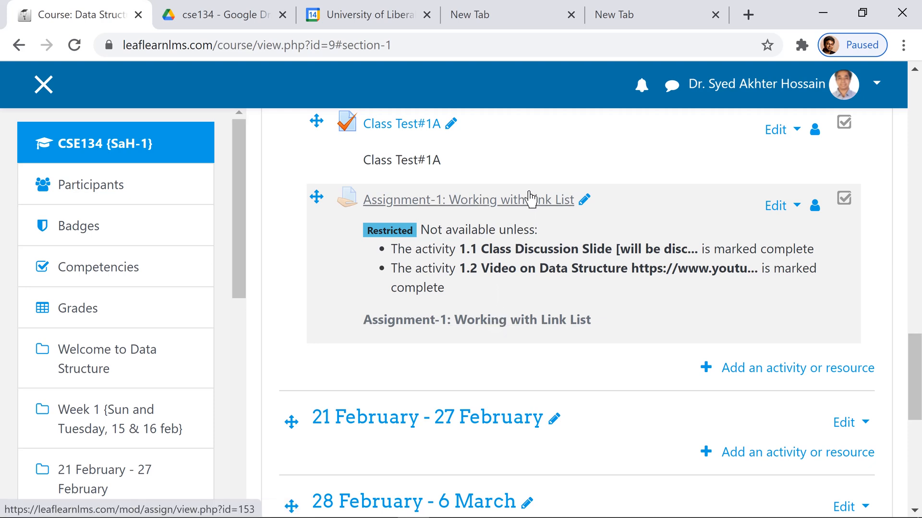
click(510, 320)
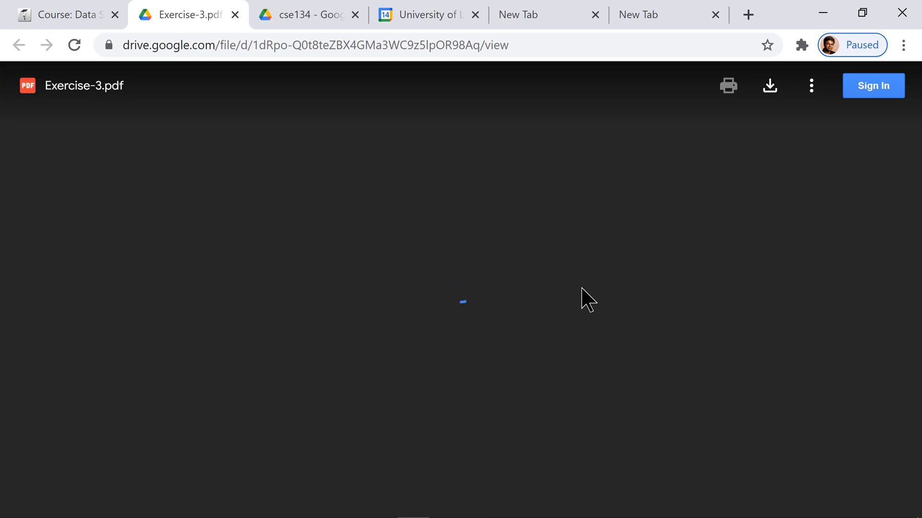
click(66, 10)
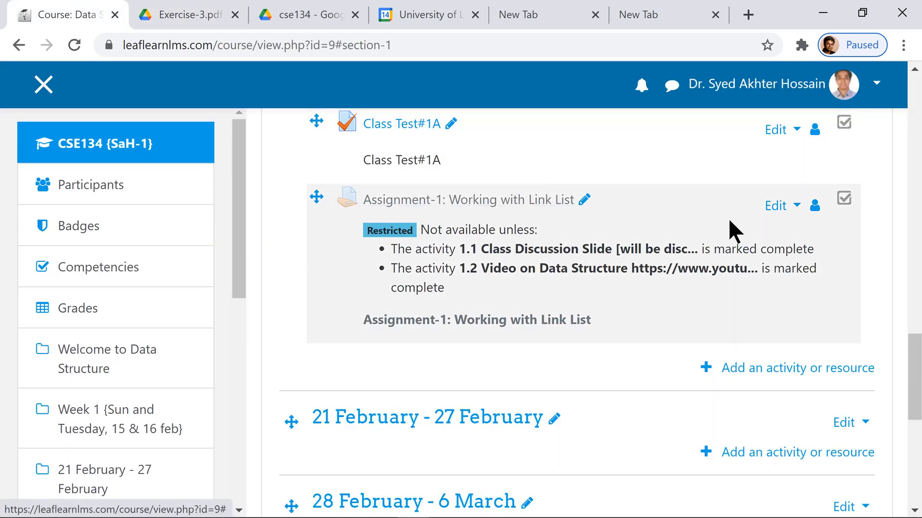
Step: Open Assignment-1: Working with Link List to review its grading summary and due date, and close the Exercise-3.pdf page
click(497, 200)
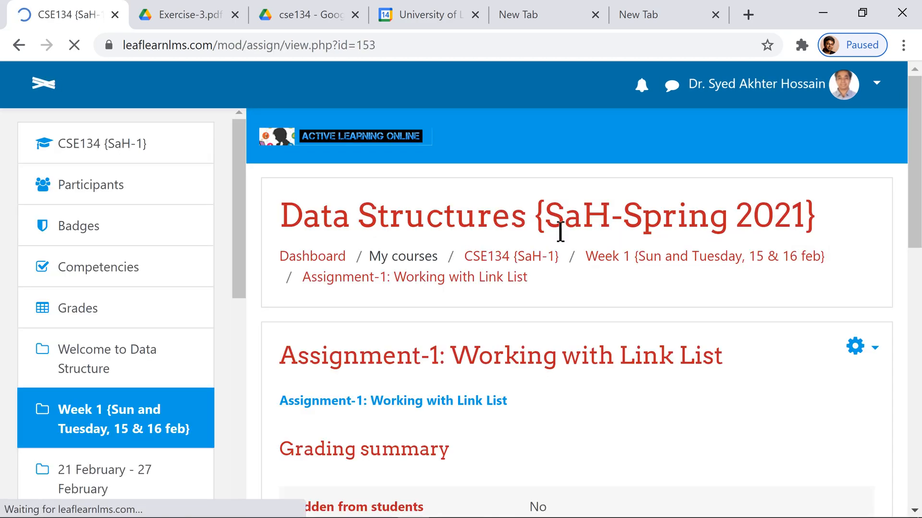
scroll(605, 264, down, 5)
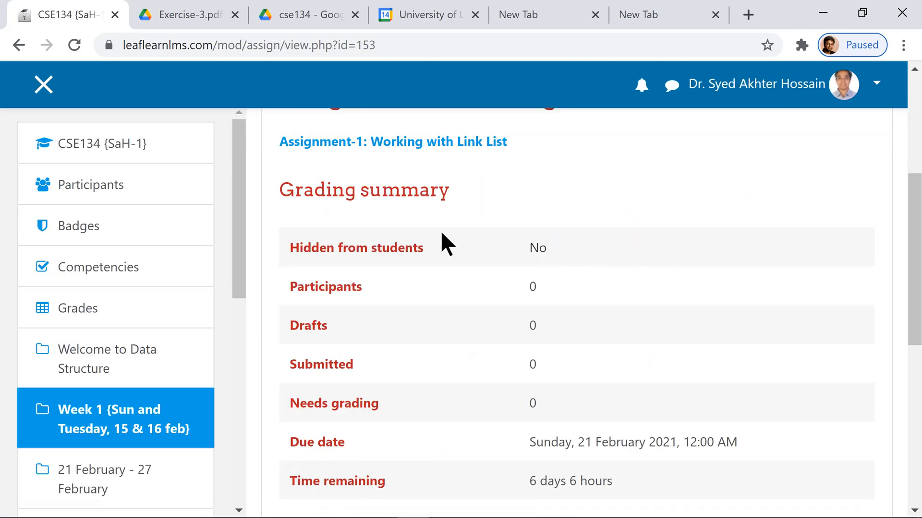
scroll(458, 224, up, 2)
scroll(549, 253, down, 5)
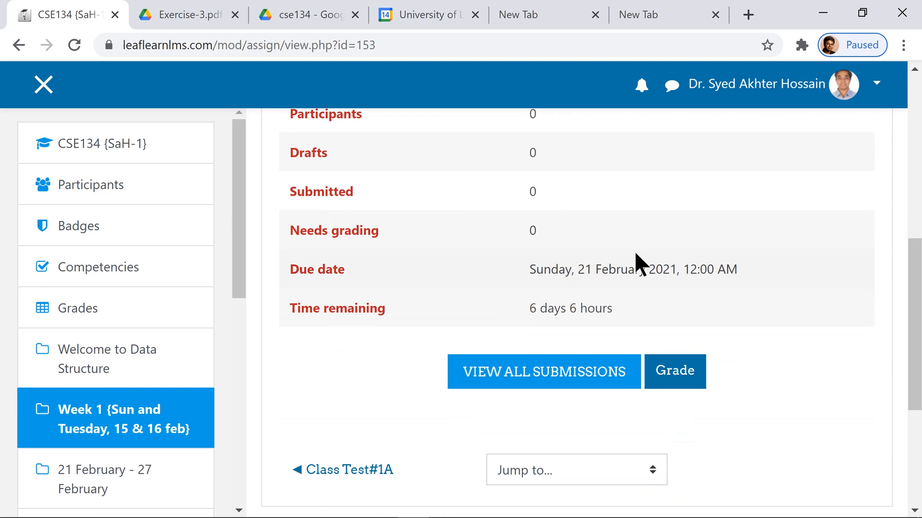
click(183, 6)
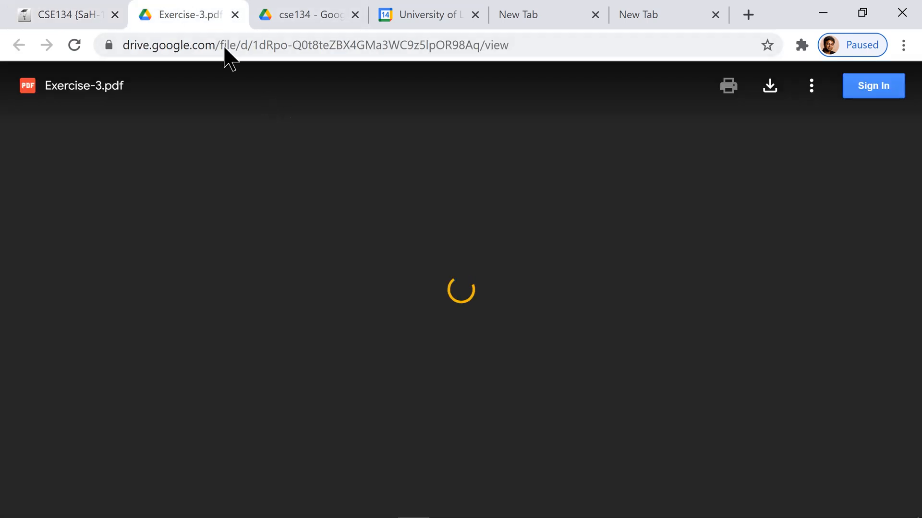
click(235, 14)
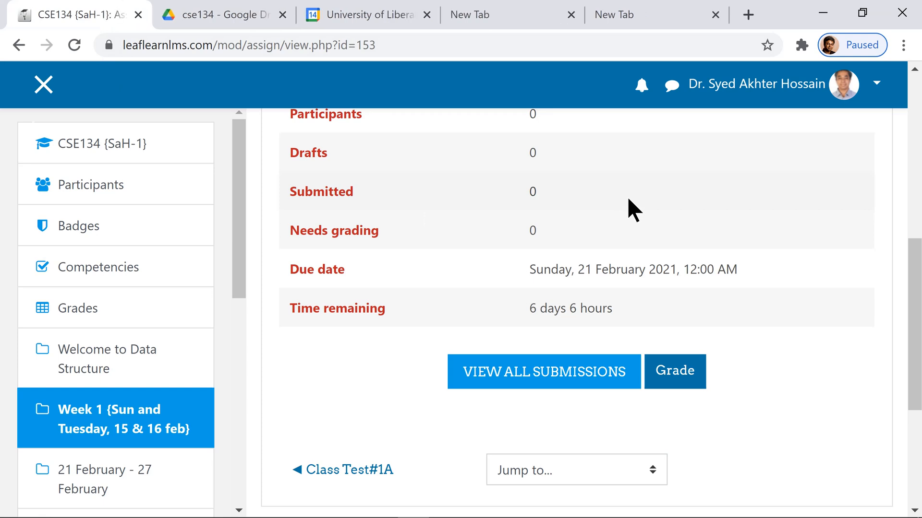
Step: View all submissions of the assignment and examine the grading page with its filter and grading options
scroll(627, 196, down, 2)
click(542, 294)
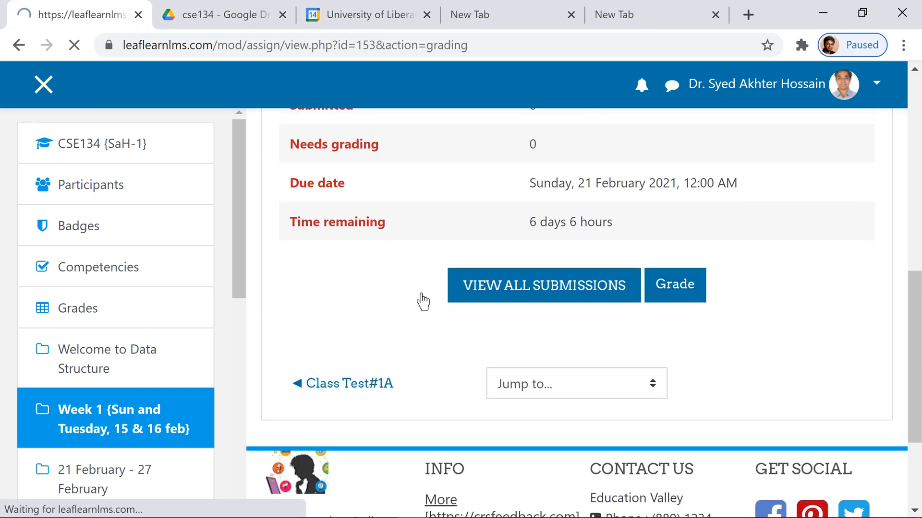
scroll(617, 282, down, 7)
scroll(698, 284, down, 5)
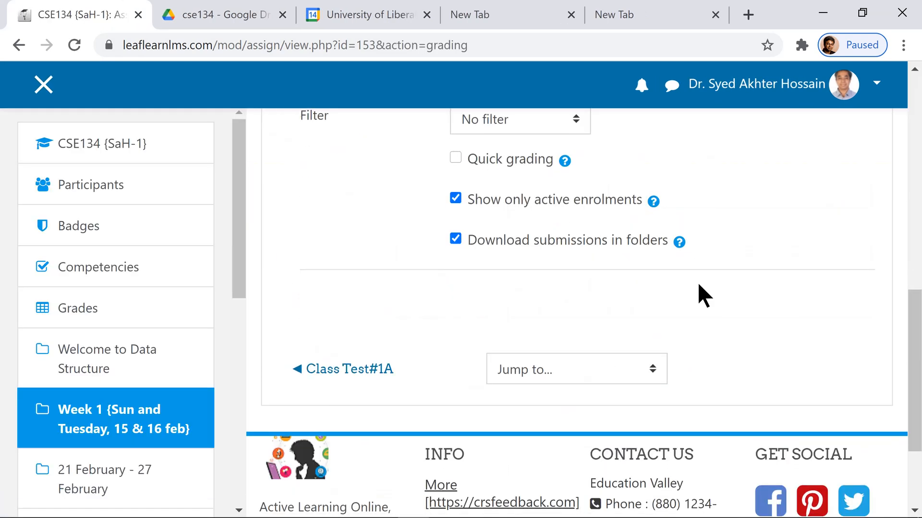
scroll(706, 283, up, 11)
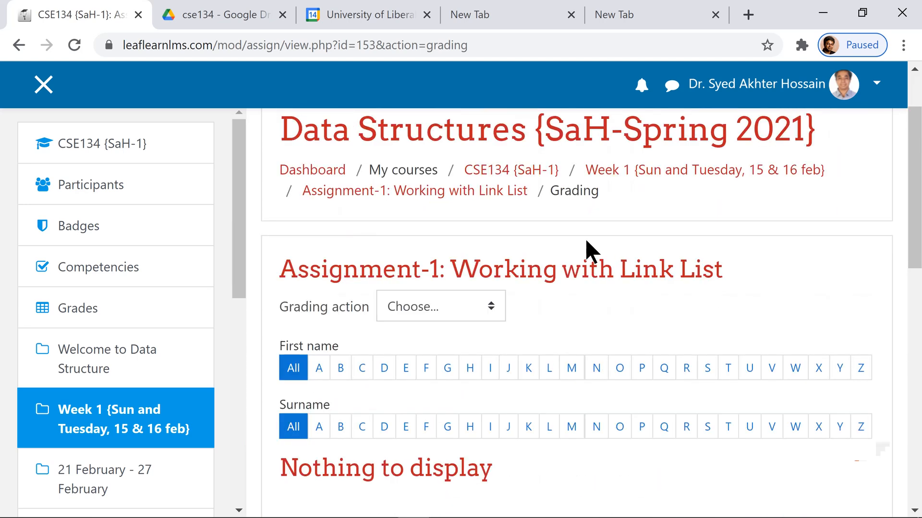
Step: Return to the CSE134 course page and review the Week 1 assignment entry with its access restrictions and the course introduction
scroll(519, 287, up, 2)
click(494, 259)
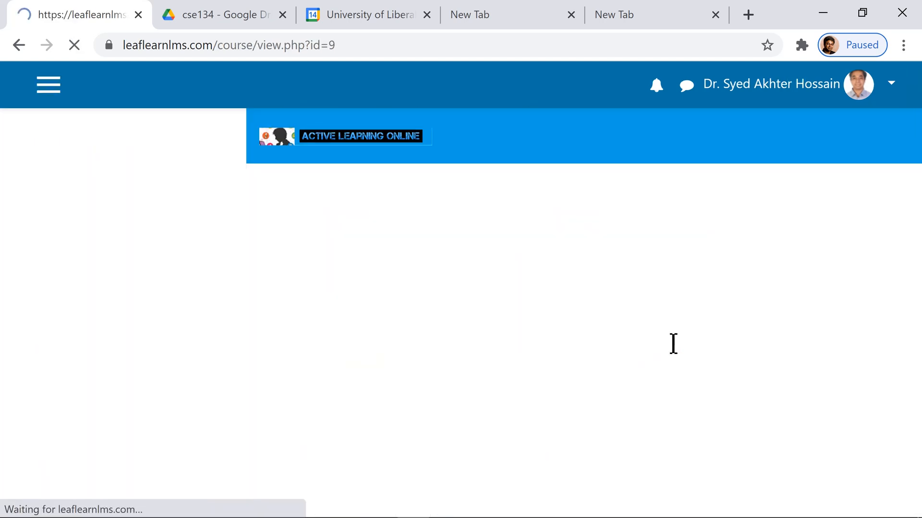
scroll(678, 342, down, 20)
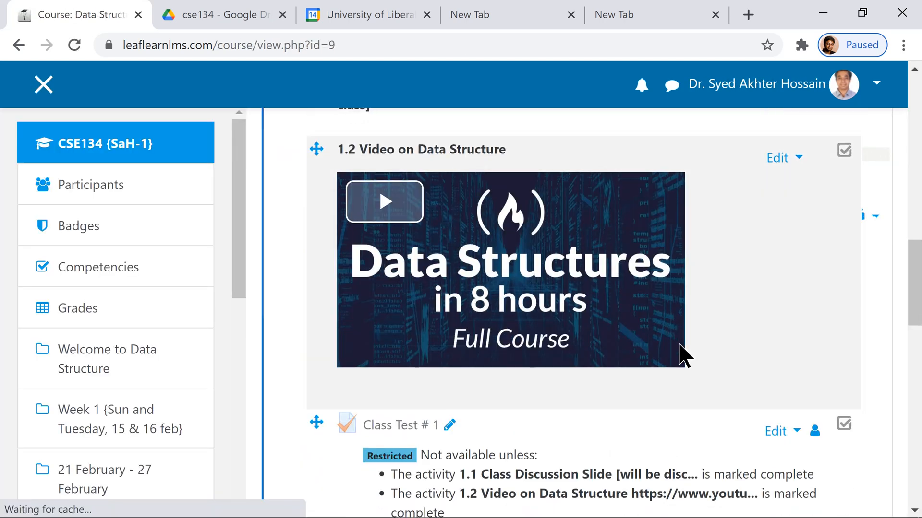
scroll(678, 343, down, 3)
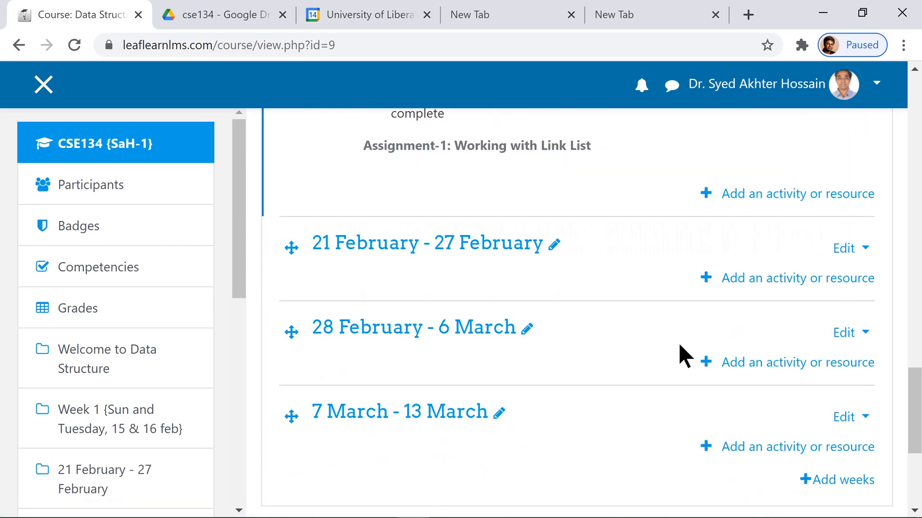
scroll(678, 343, up, 3)
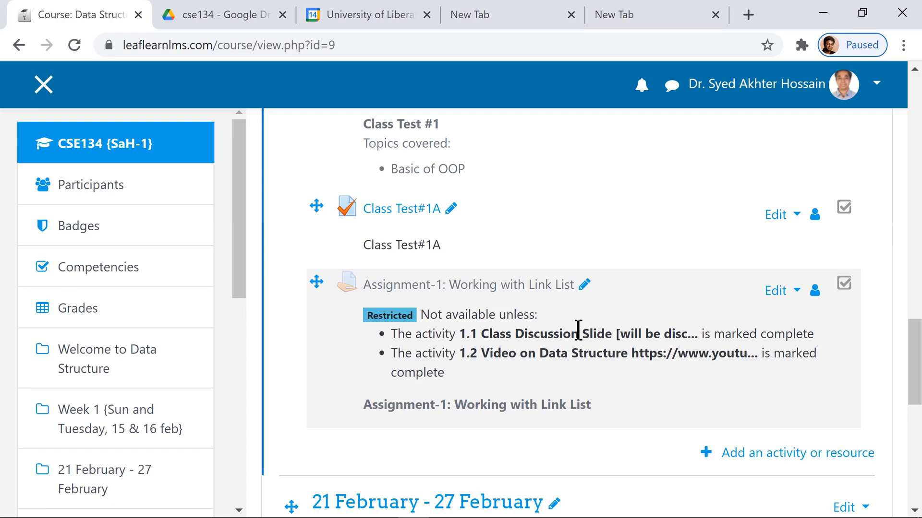
scroll(591, 319, up, 8)
scroll(603, 317, up, 10)
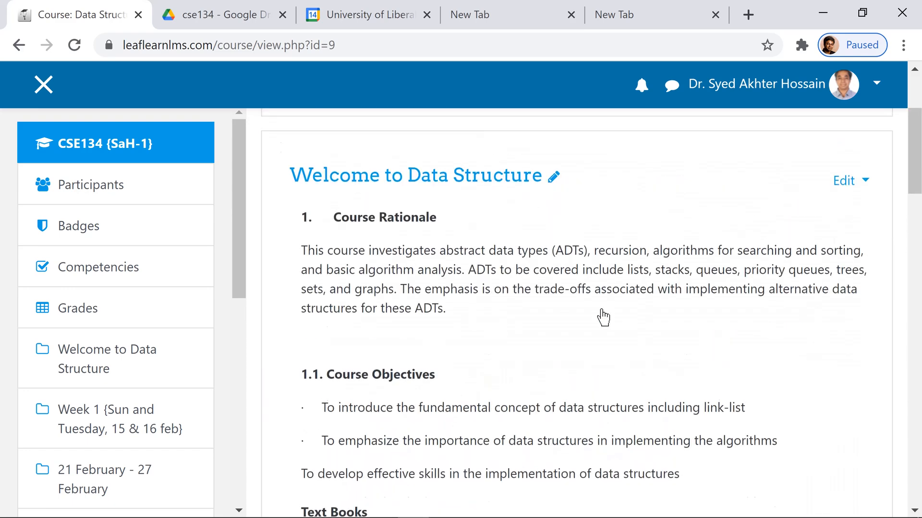